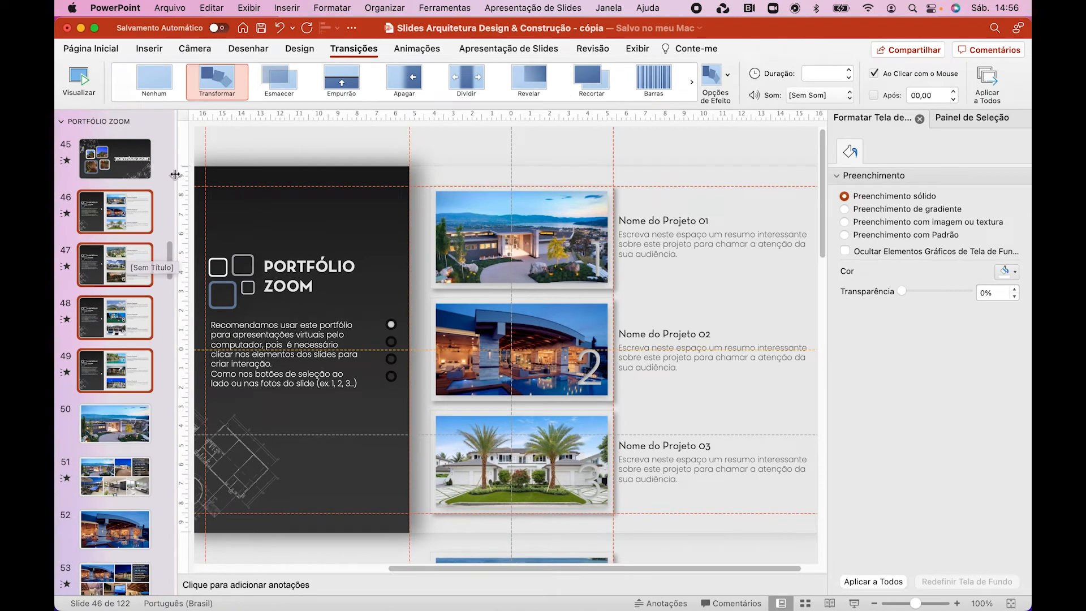
Display slide 46 alone, with the background formatting and selection panes closed, at 120% zoom
click(102, 219)
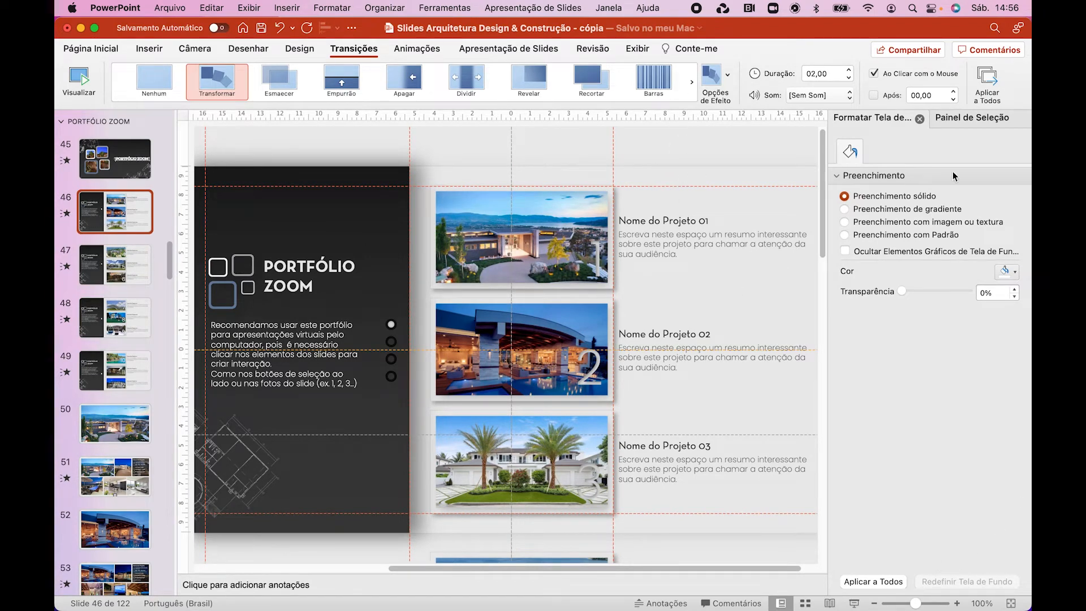
click(920, 119)
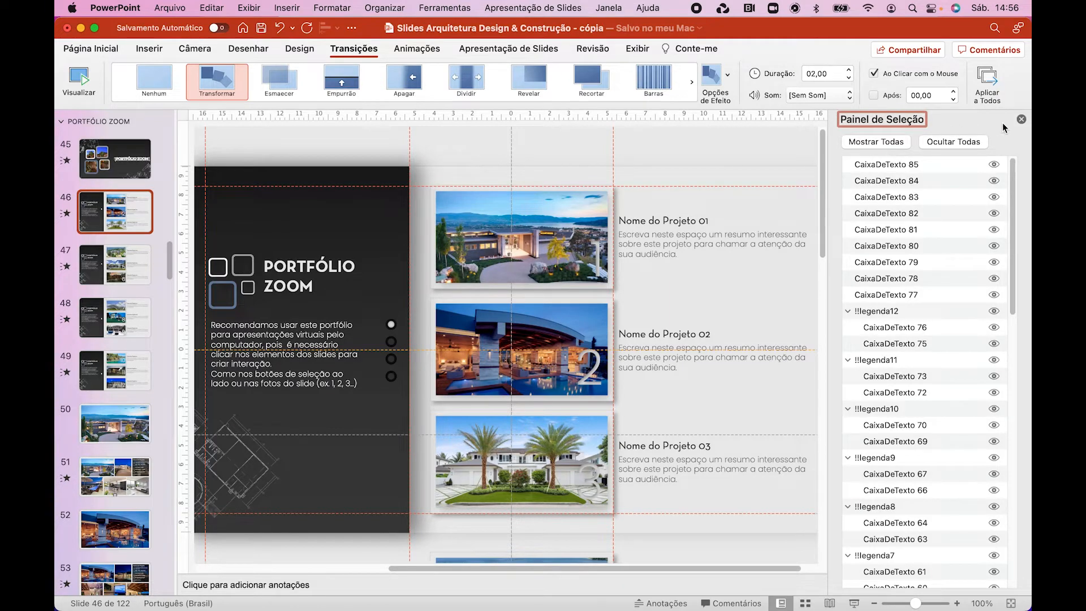
click(1021, 120)
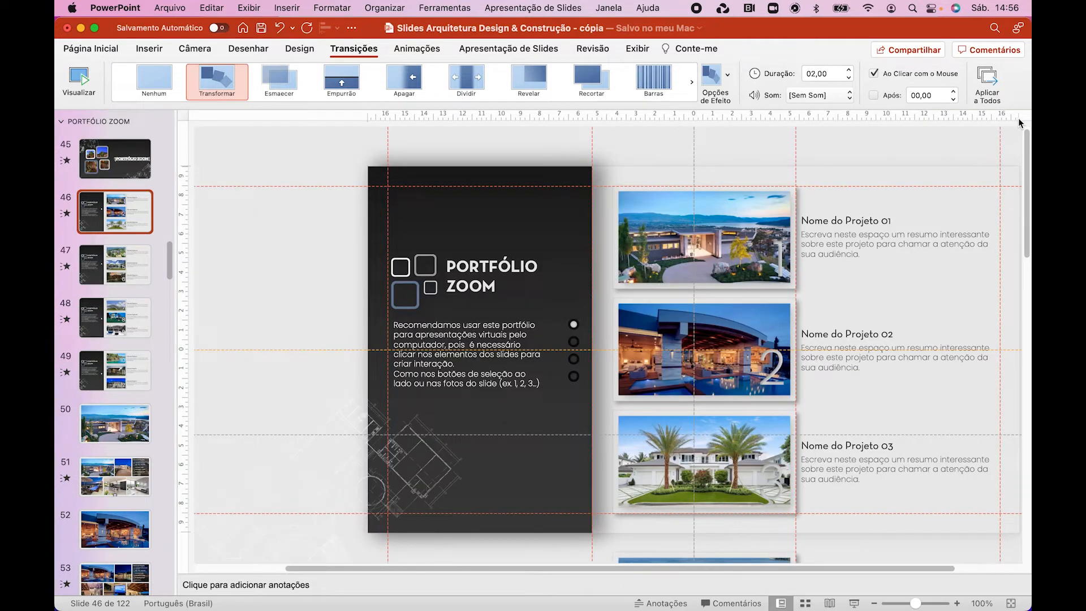
click(958, 603)
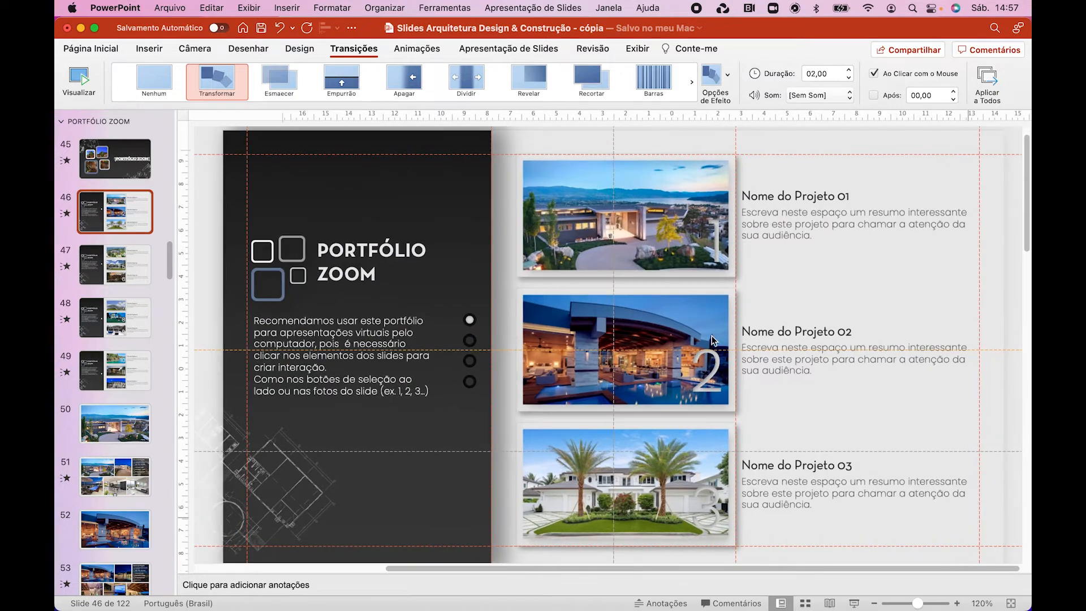
Examine the three project thumbnails on slide 46 and the name and description text boxes of the first project
click(619, 226)
click(640, 362)
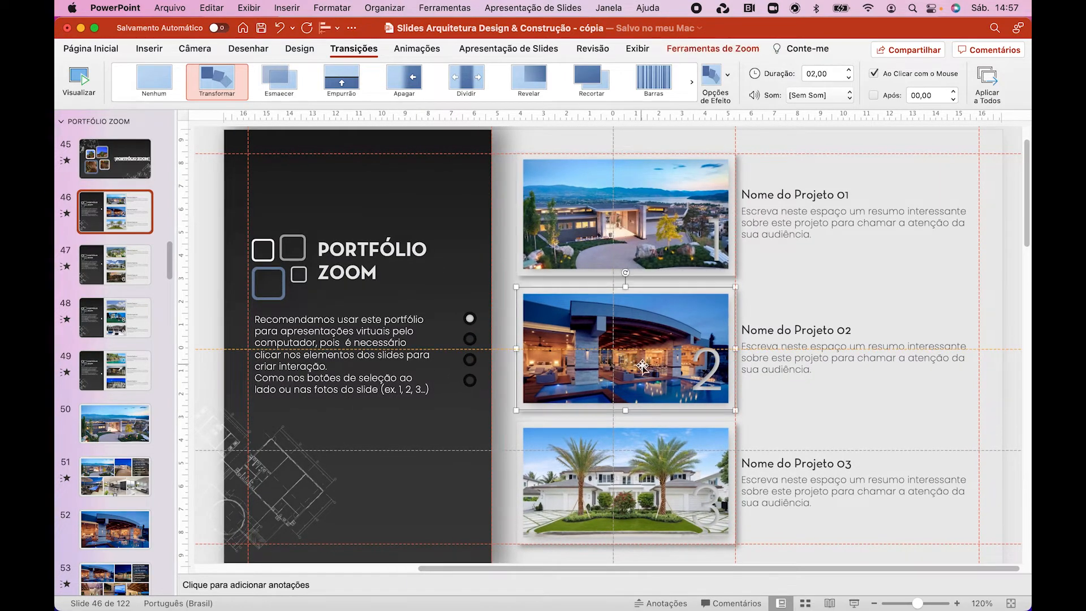
click(665, 503)
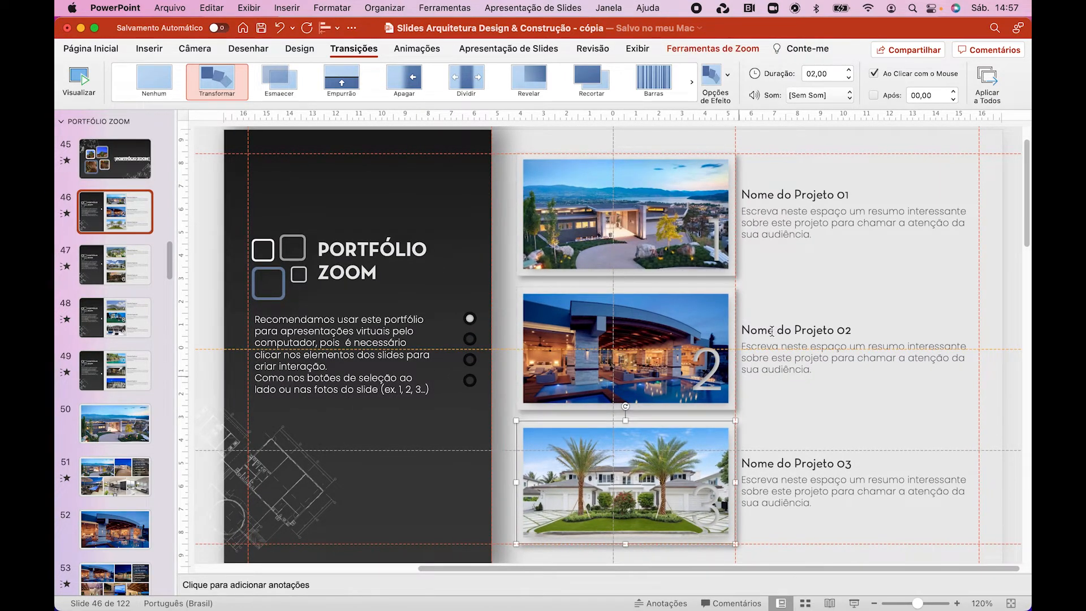
click(829, 195)
double_click(829, 195)
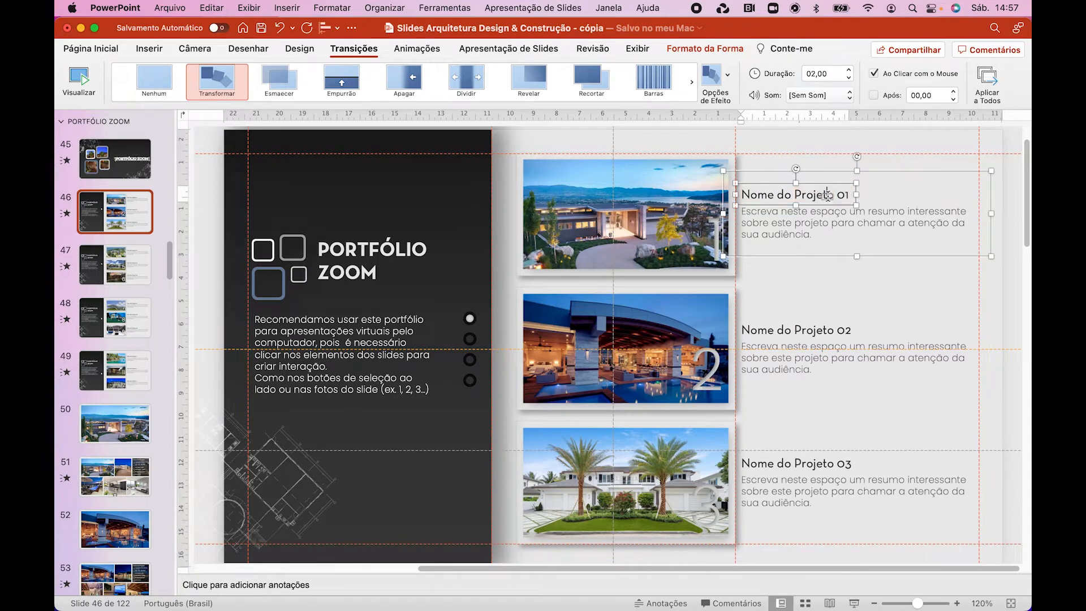
triple_click(824, 195)
double_click(823, 226)
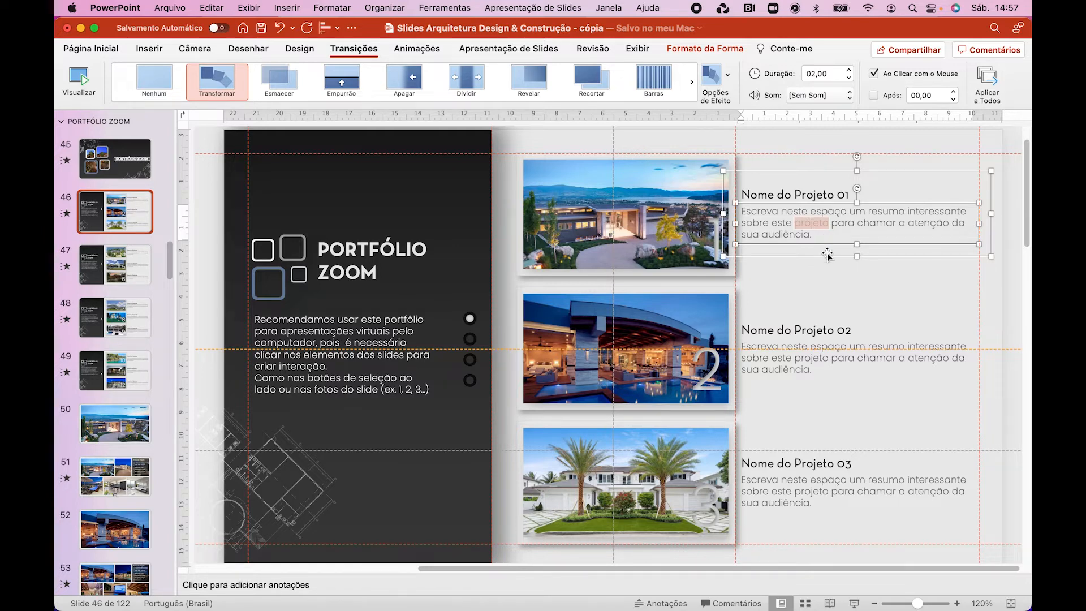
click(678, 185)
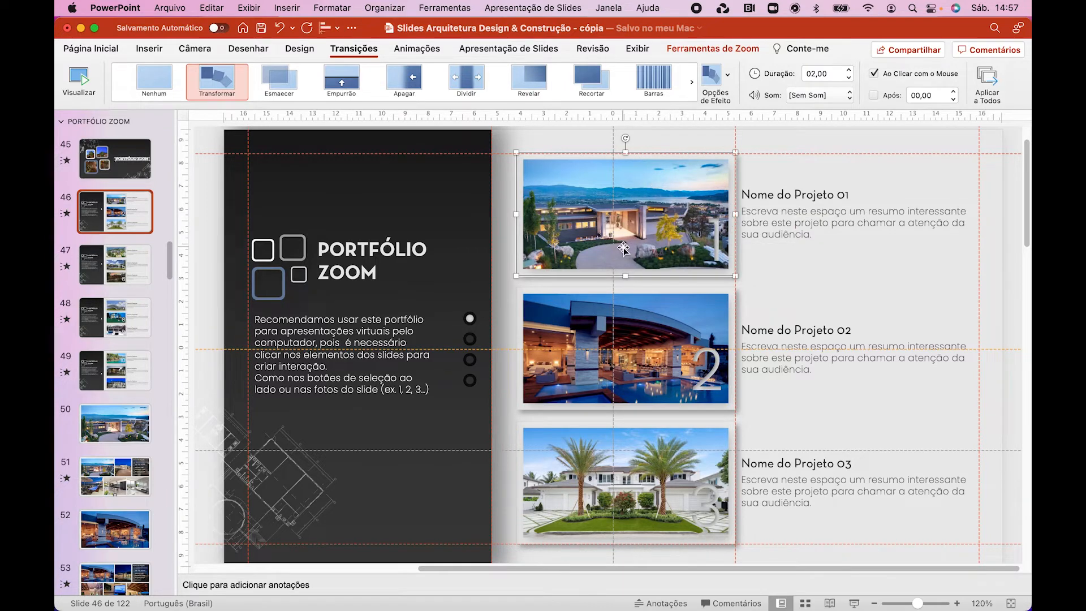
Compare the full-size house photo on slide 50 with the first project's linked thumbnail on slide 46
scroll(86, 449, down, 4)
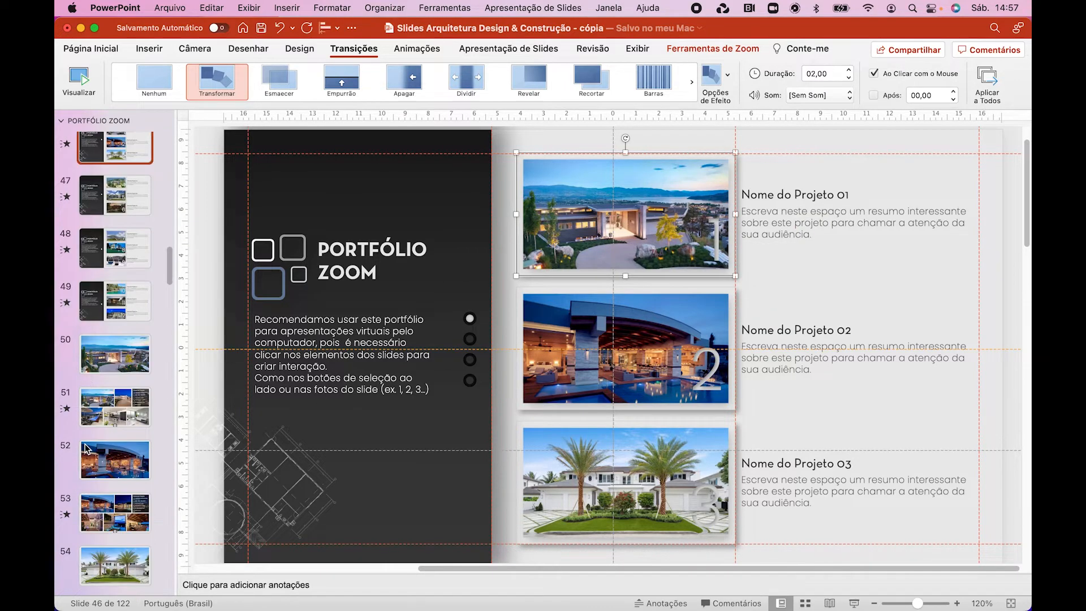
click(118, 313)
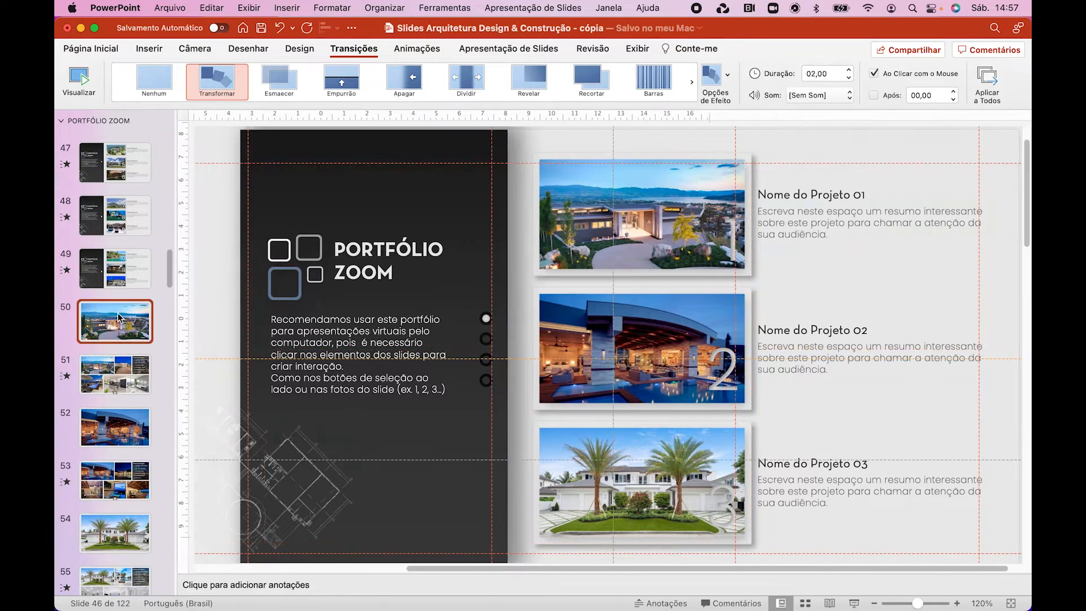
scroll(121, 328, down, 1)
click(129, 319)
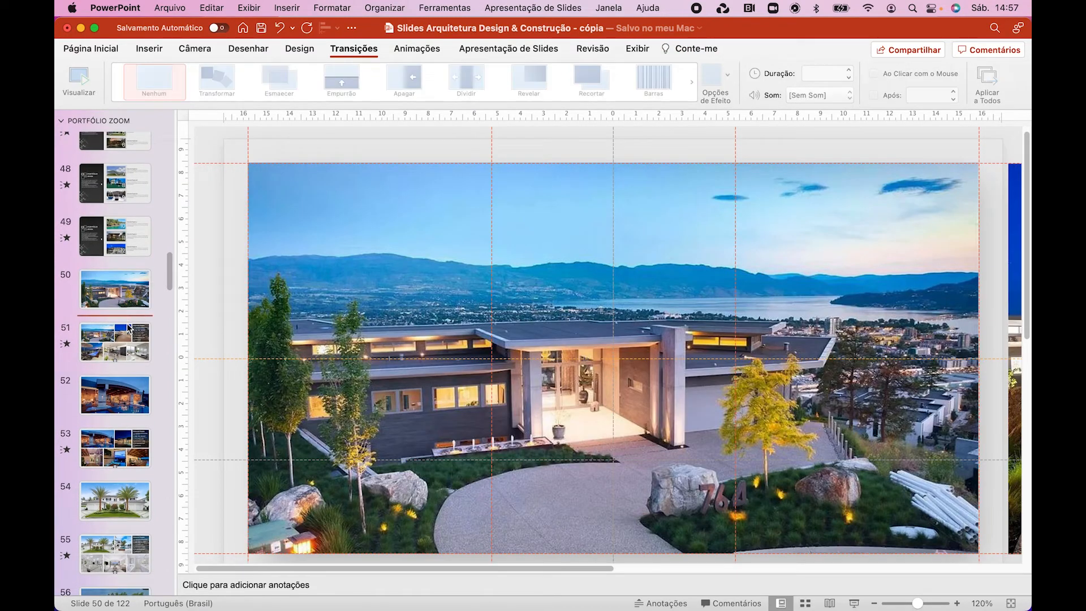
click(135, 302)
click(462, 360)
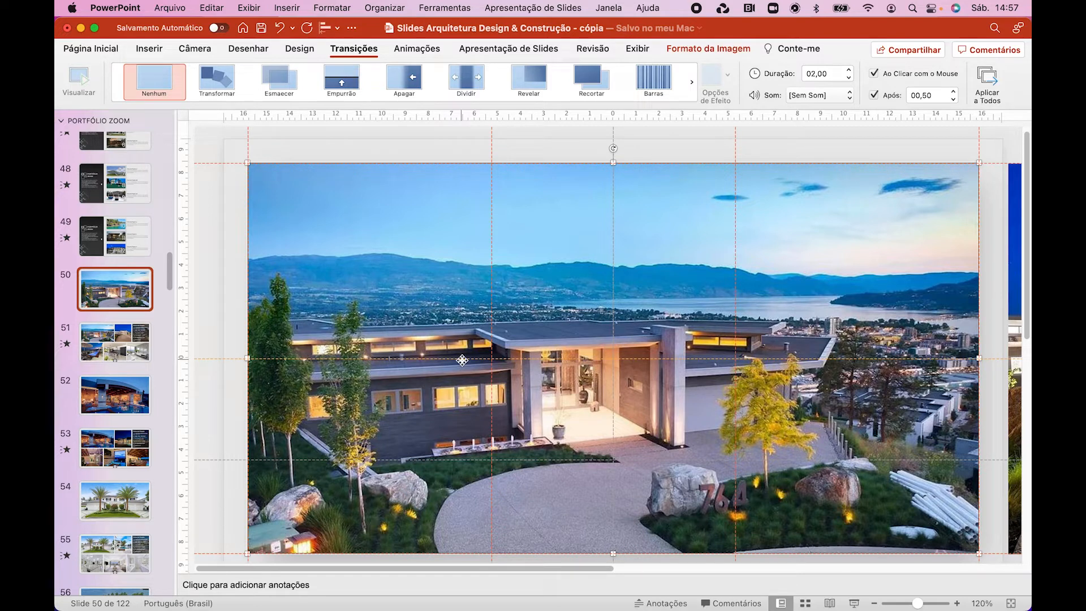
scroll(163, 275, up, 10)
click(115, 294)
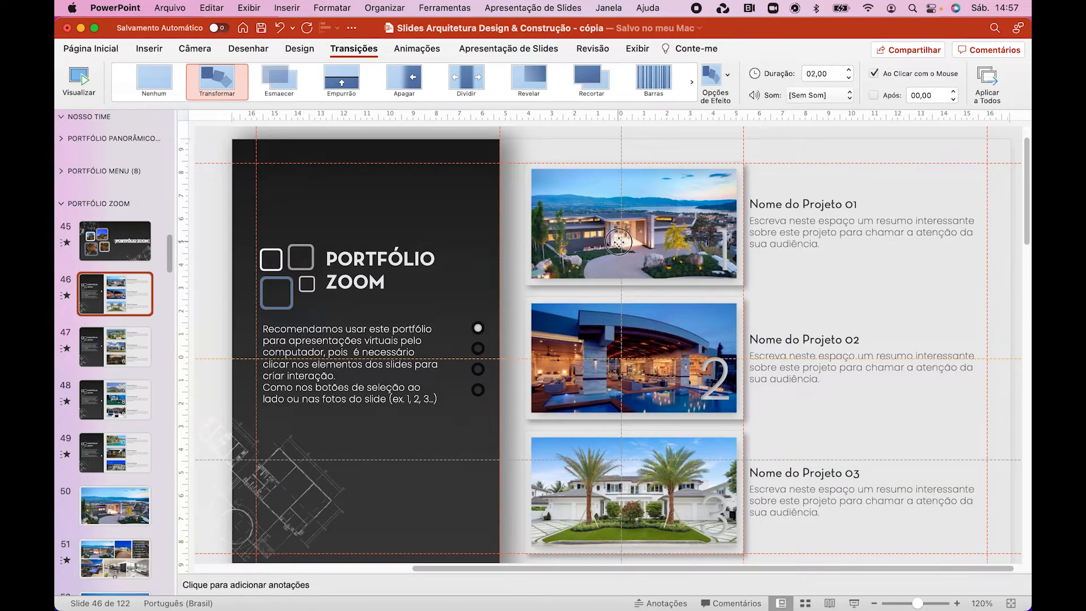
click(619, 244)
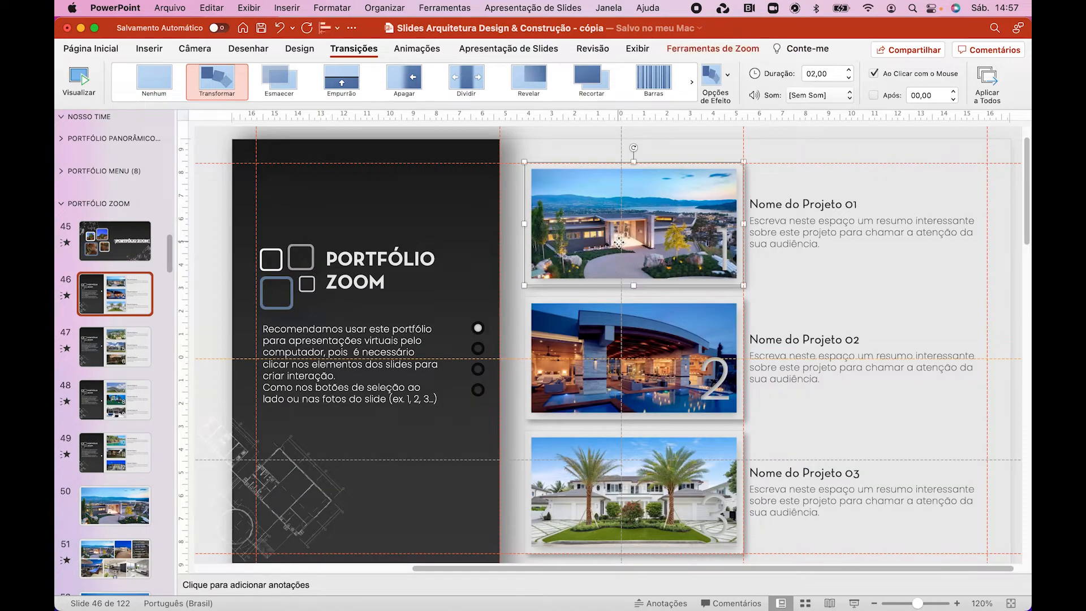
Replace the full-size photo on slide 50 with ZoomB2.jpeg, located by searching the computer for "house"
click(115, 505)
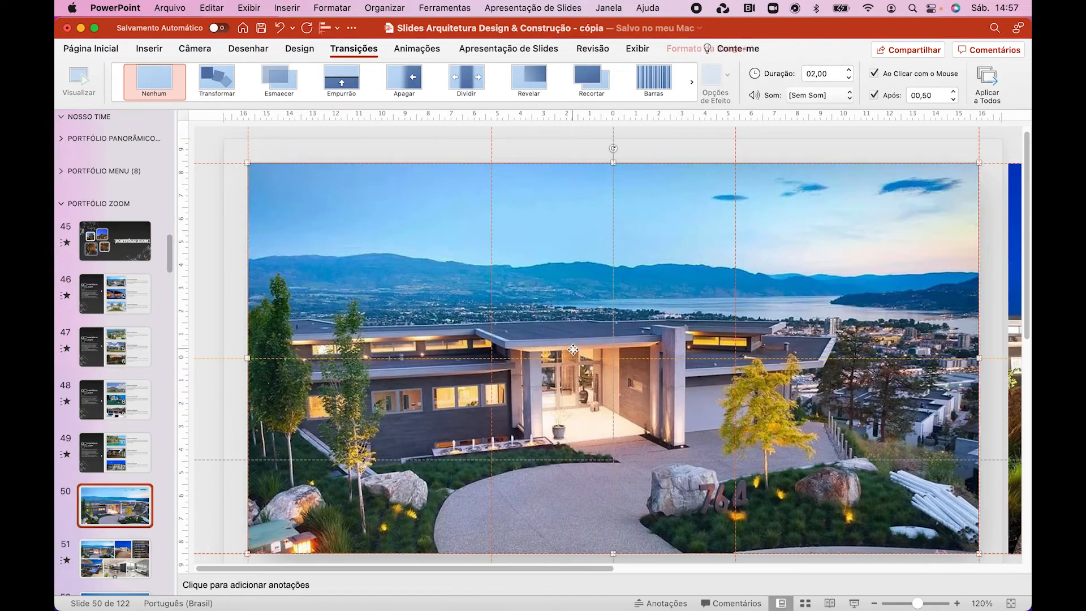
key(Delete)
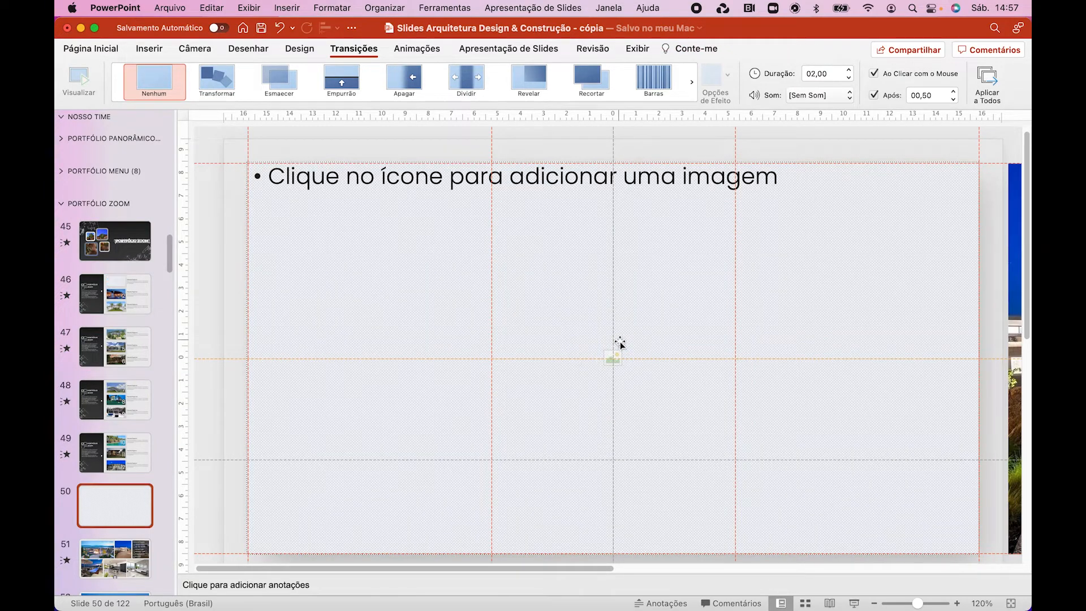
click(618, 360)
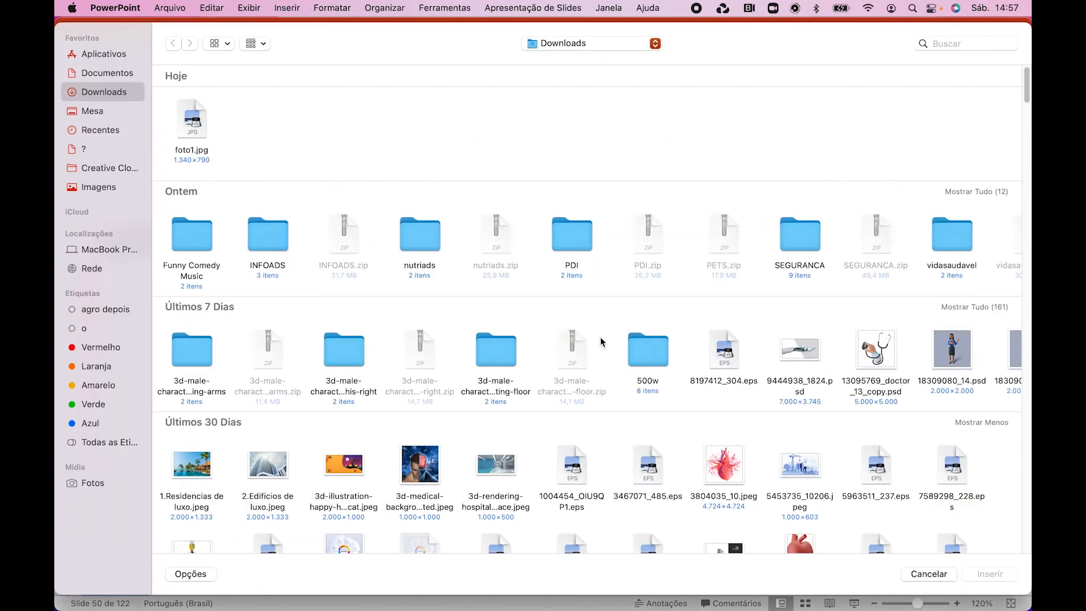
click(1006, 47)
text(j)
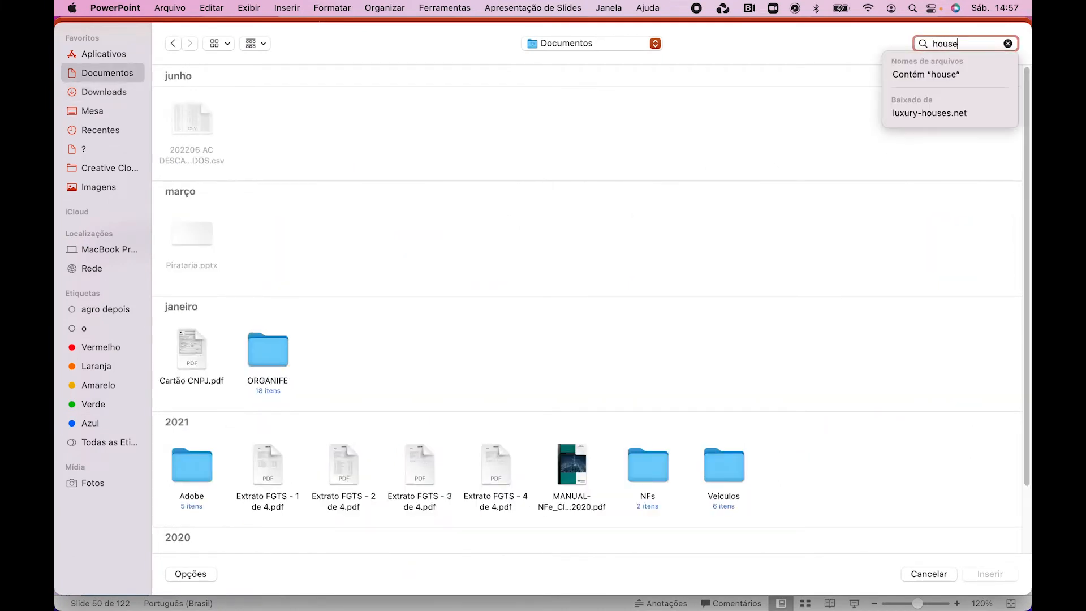
key(Return)
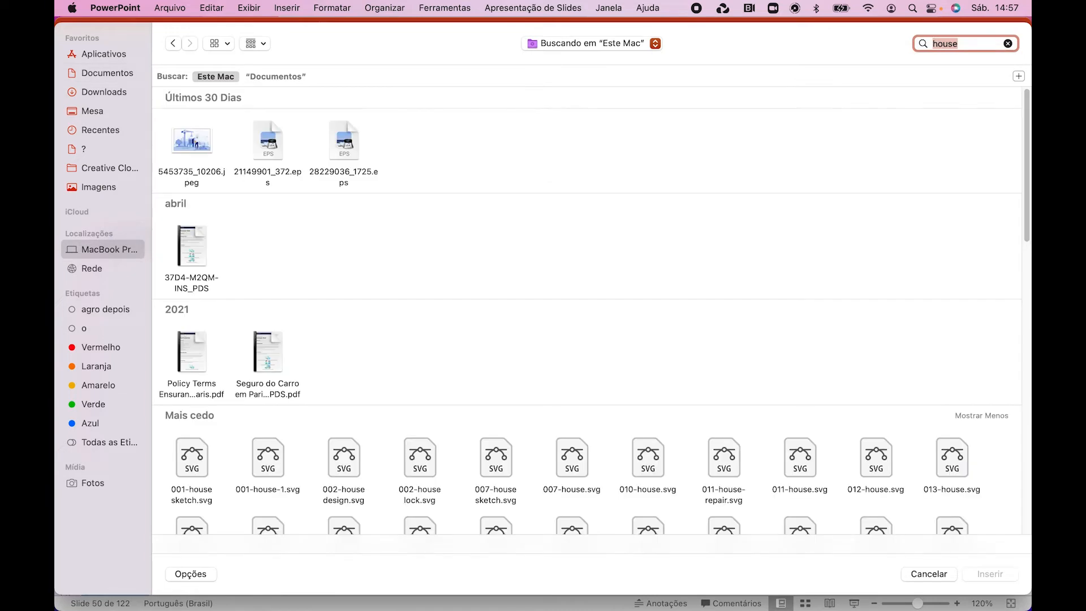
scroll(933, 268, down, 15)
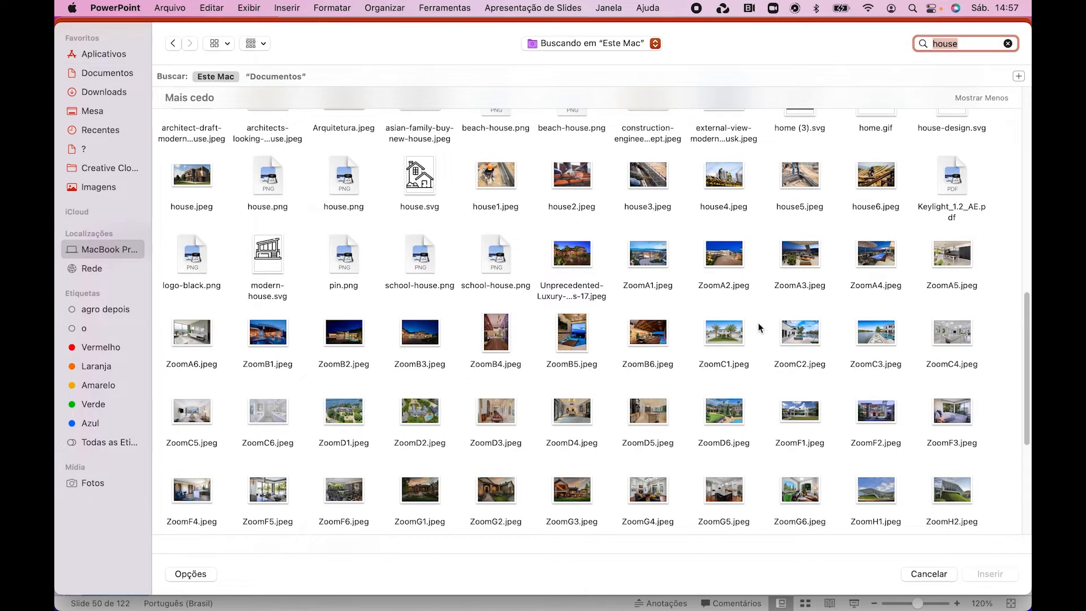
click(355, 335)
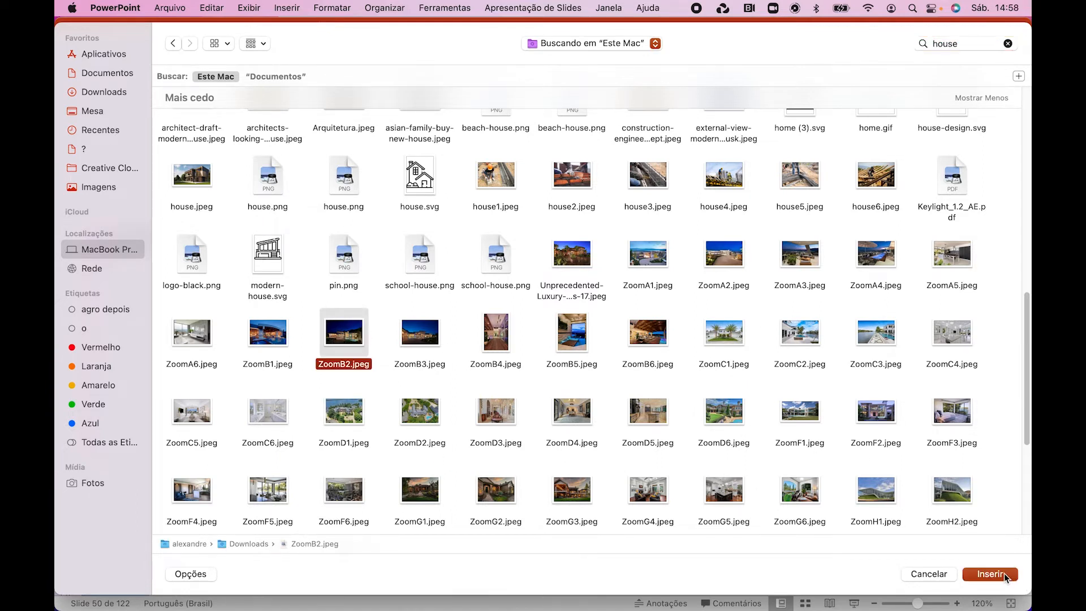
click(1007, 575)
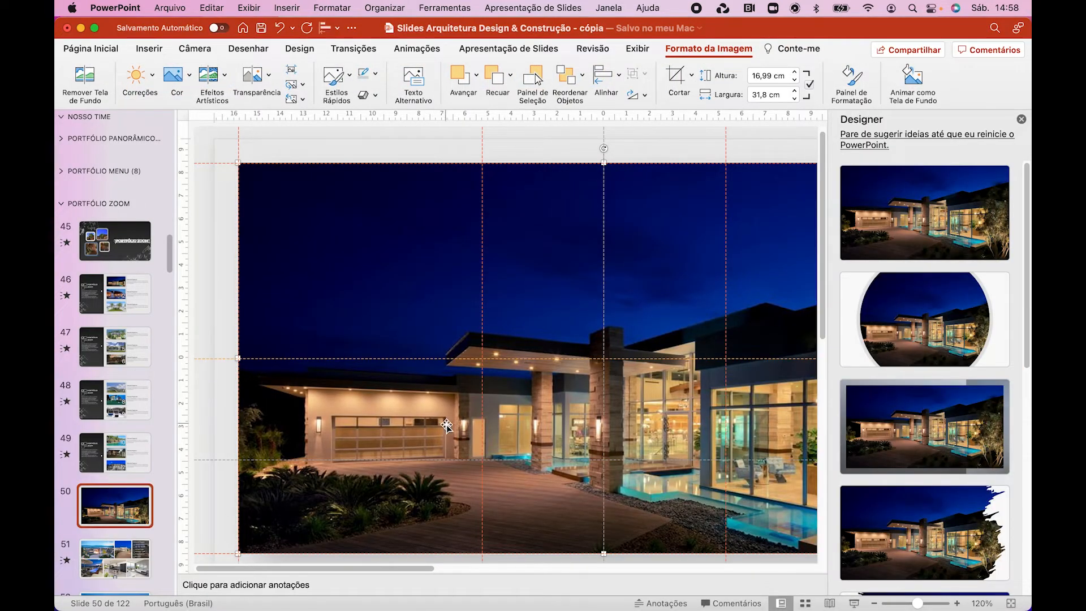
Check the first project's thumbnail on slide 46 and undo the photo replacement on slide 50
click(85, 295)
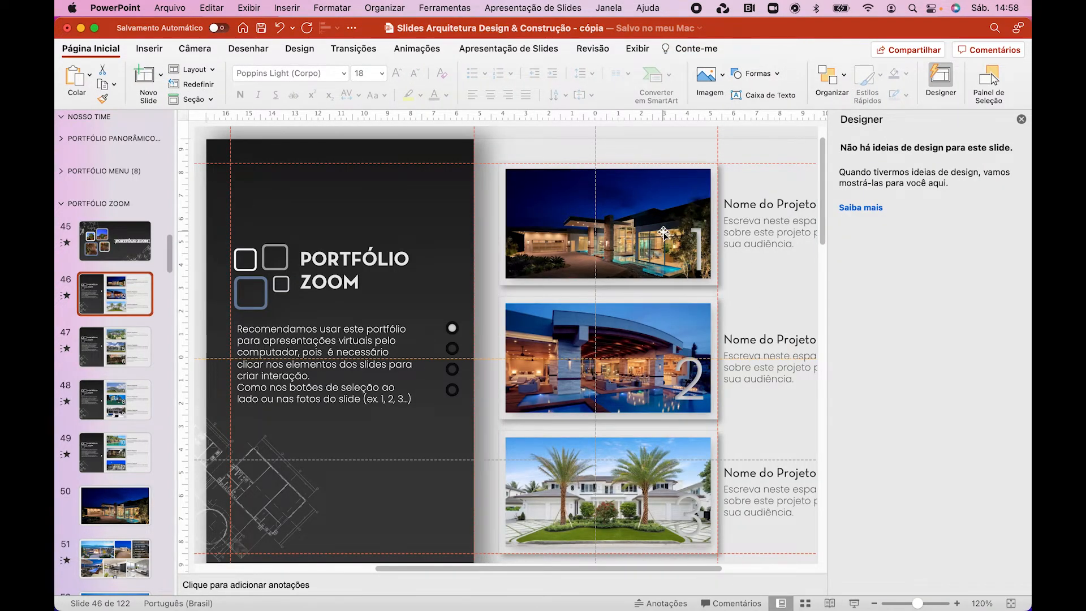
click(108, 518)
key(super+z)
key(super+z)
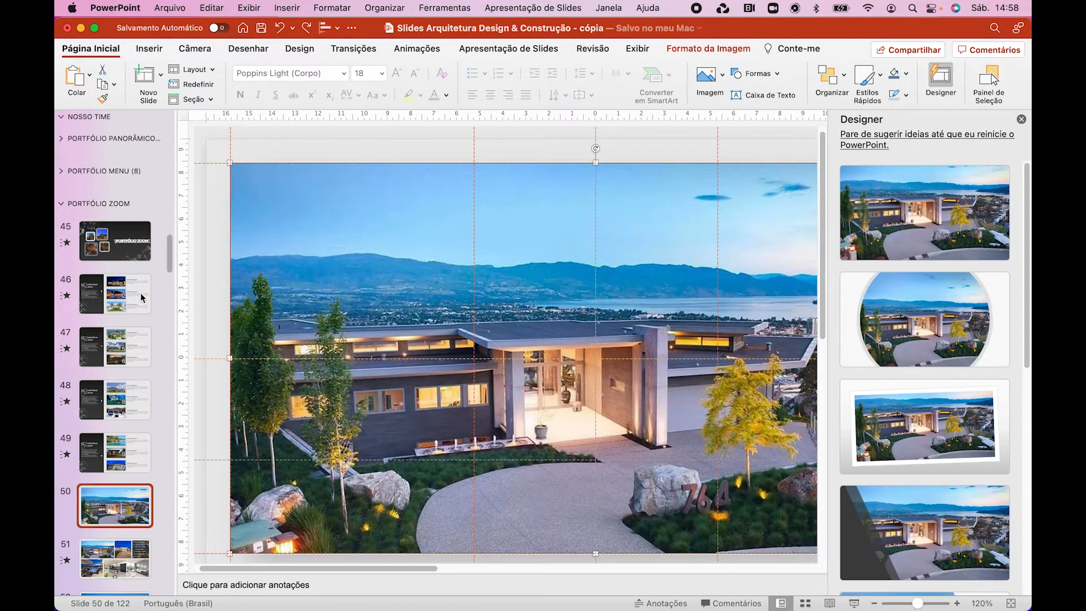
click(138, 293)
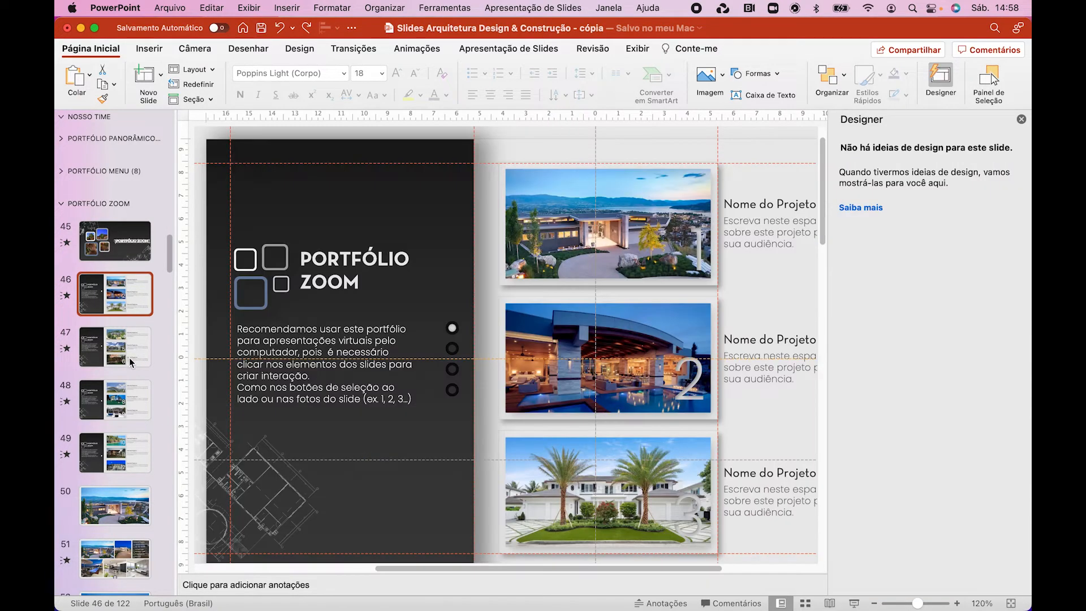
Close the design suggestions pane and select the first project's thumbnail on slide 46
click(684, 204)
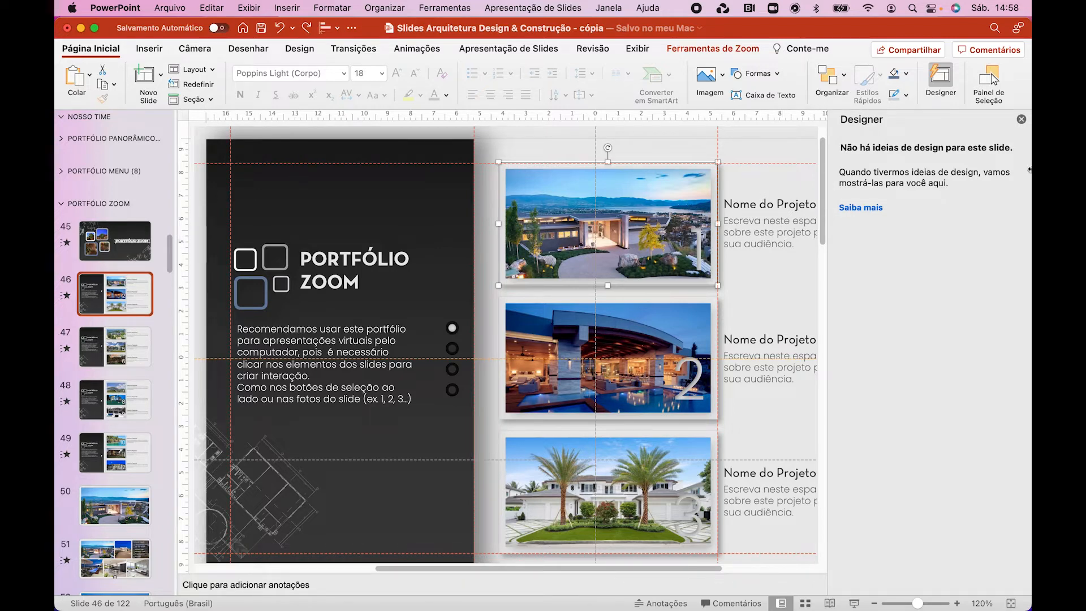
click(1021, 120)
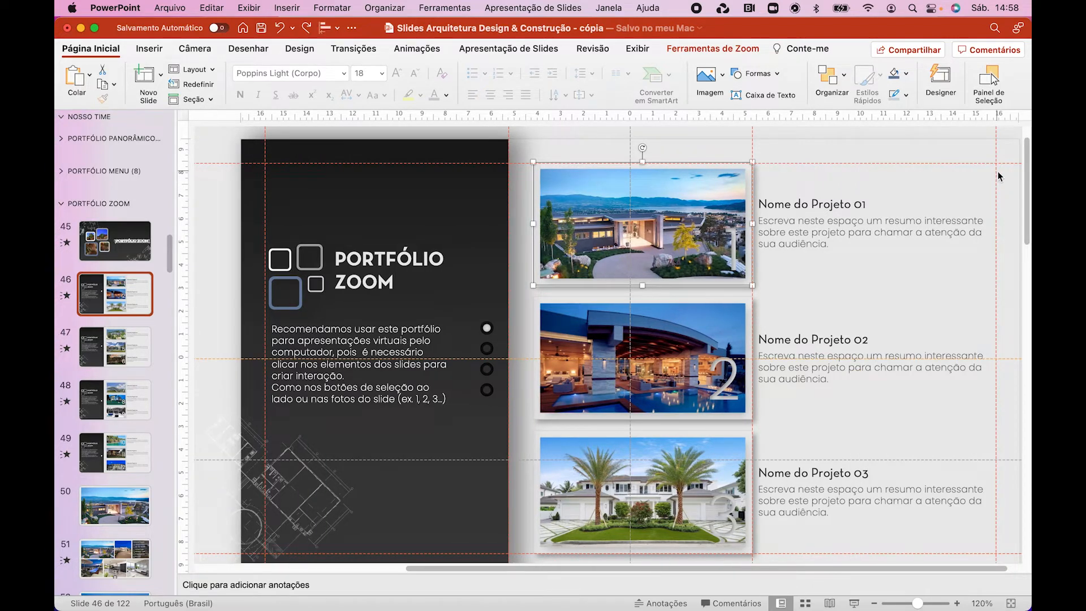
drag(1011, 148, 738, 306)
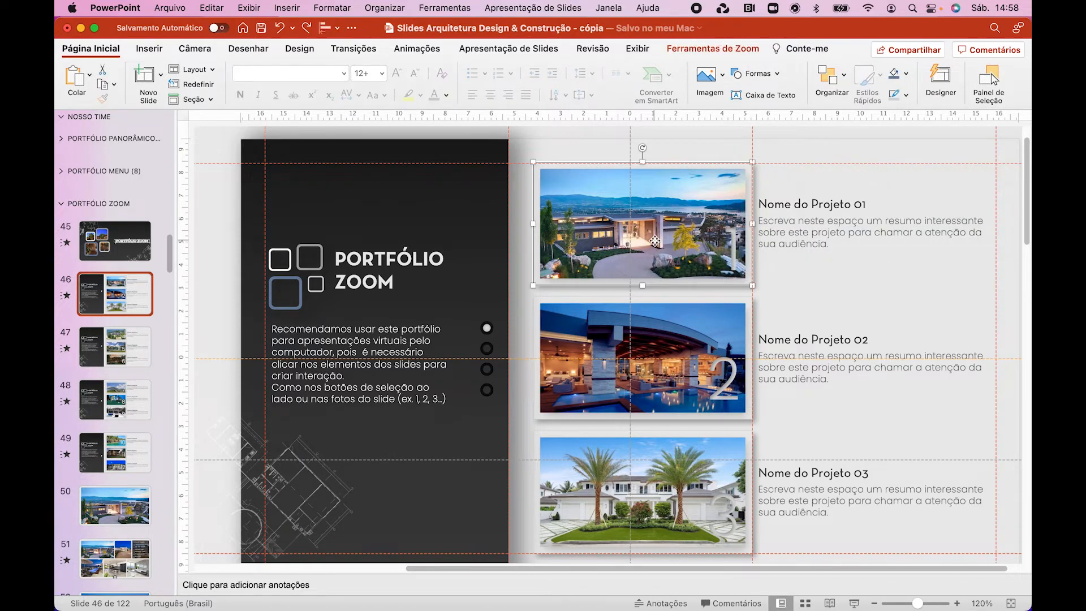
Delete the full-size house photo from the picture placeholder on slide 50
click(129, 512)
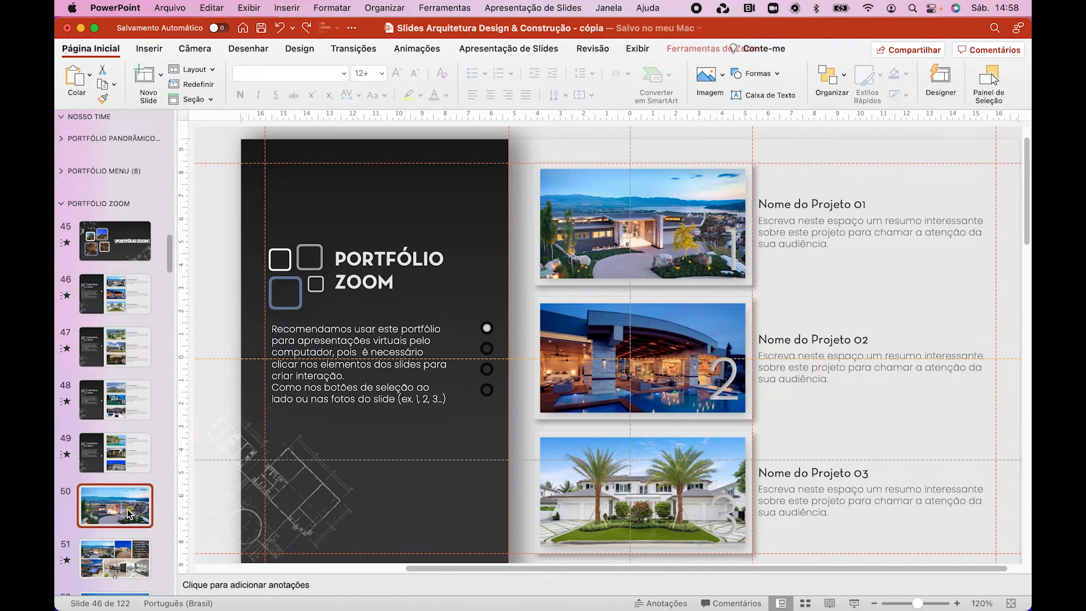
scroll(503, 280, down, 4)
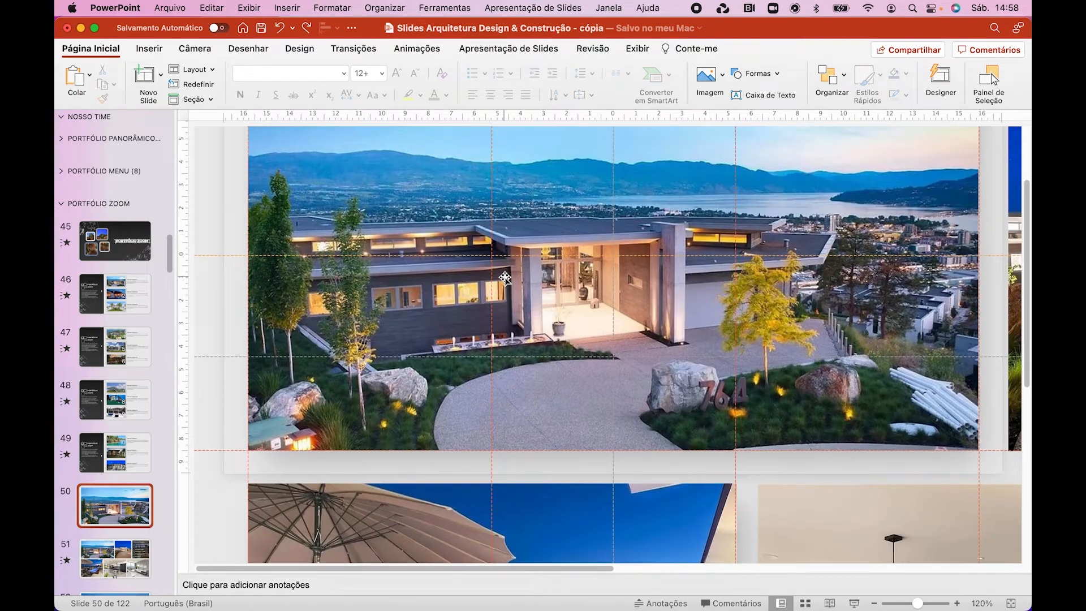
click(543, 300)
scroll(543, 300, up, 2)
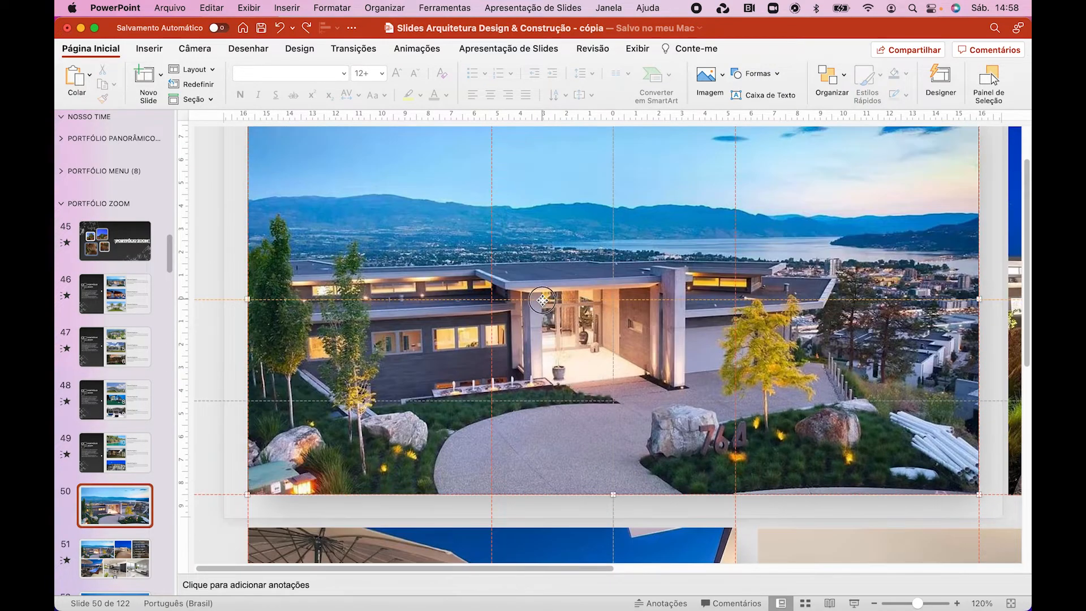
key(Delete)
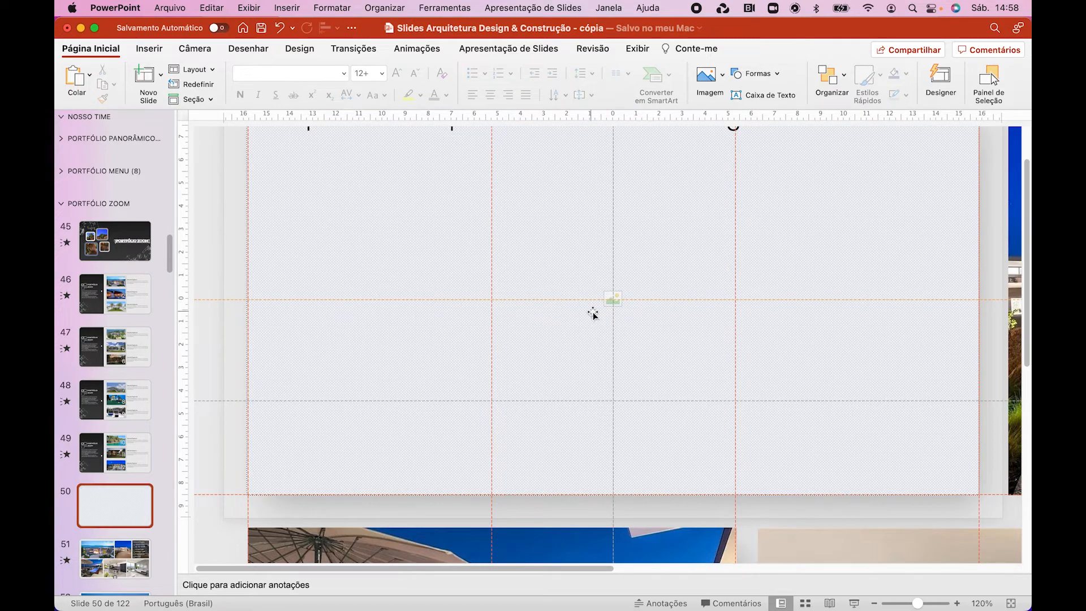
Insert ZoomB2.jpeg into slide 50's empty picture placeholder, finding it by searching the computer for "zoomB2", and dismiss the design suggestions
click(614, 302)
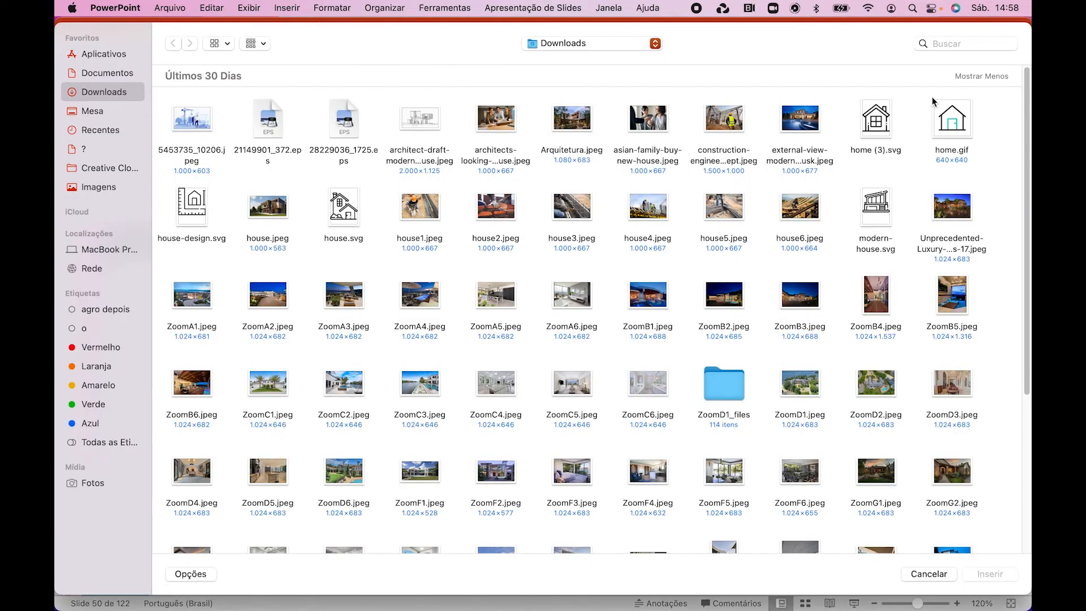
click(941, 44)
text(zoomB2)
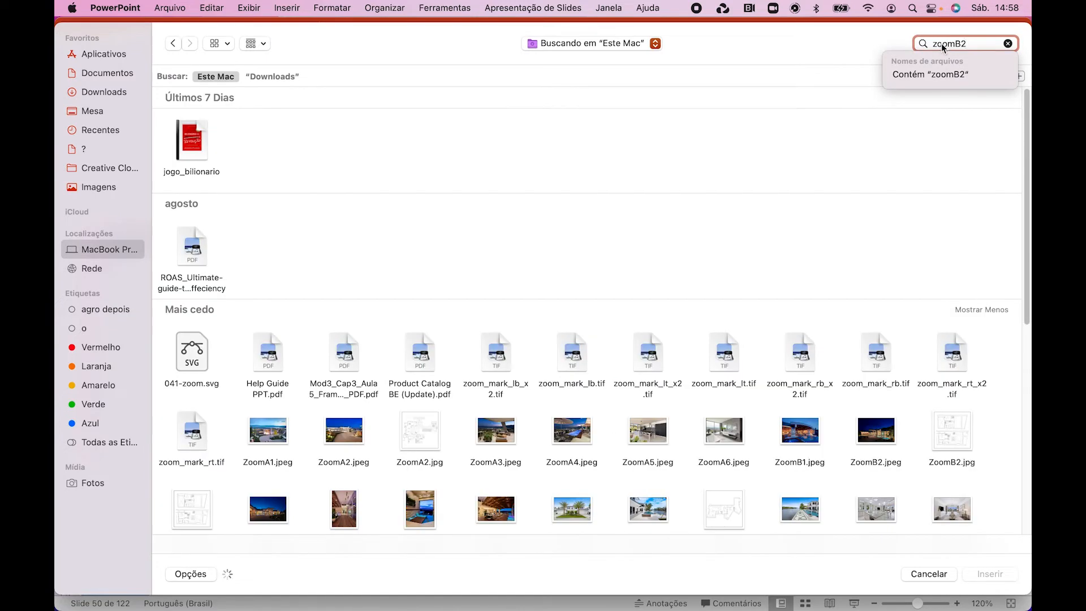
key(Return)
key(super+c)
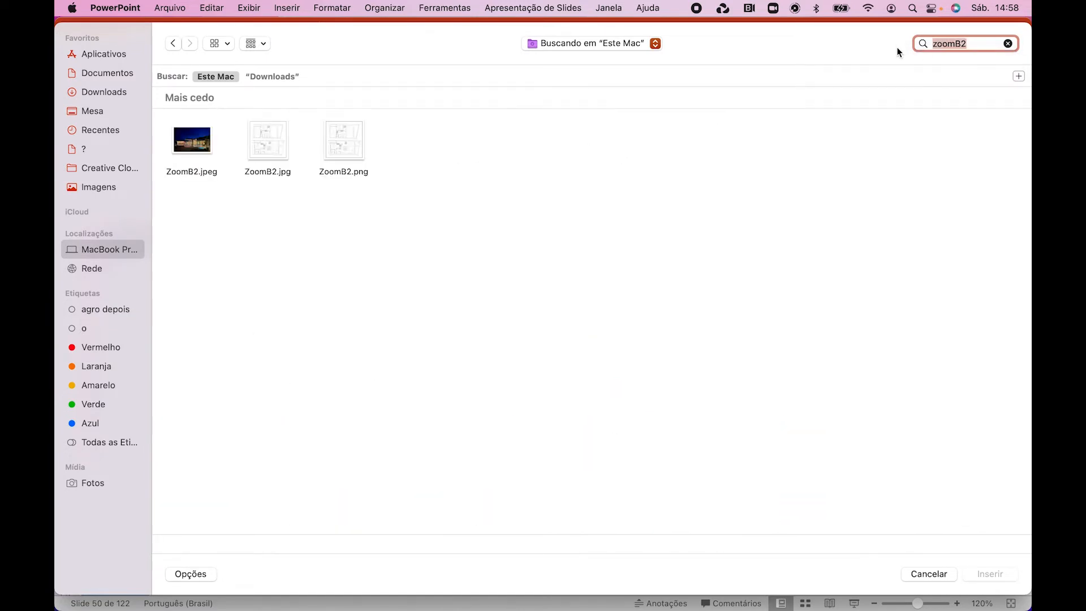
click(180, 145)
click(987, 574)
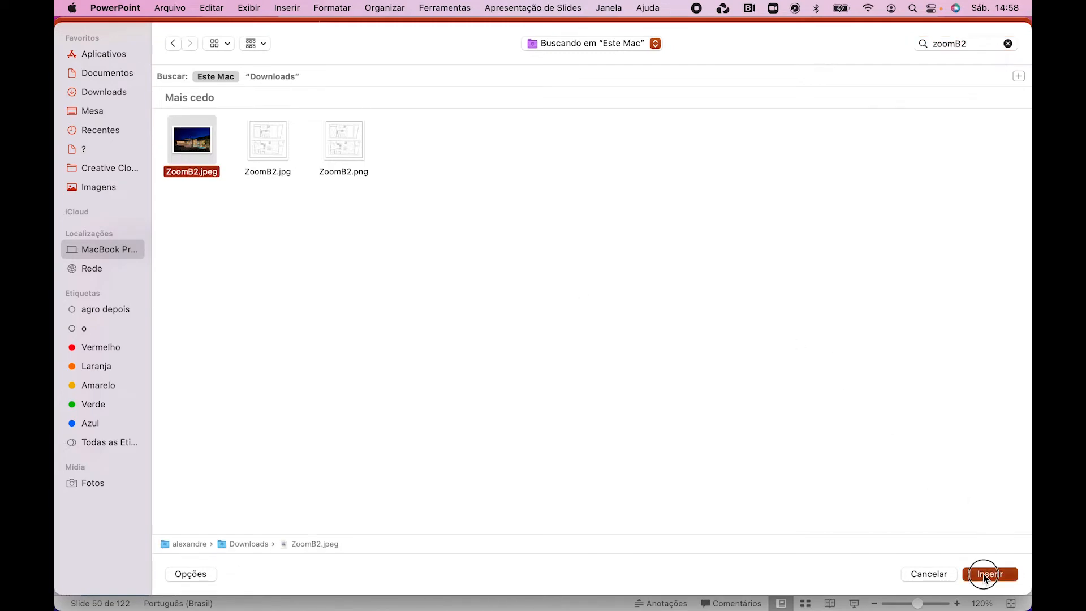
scroll(779, 481, up, 3)
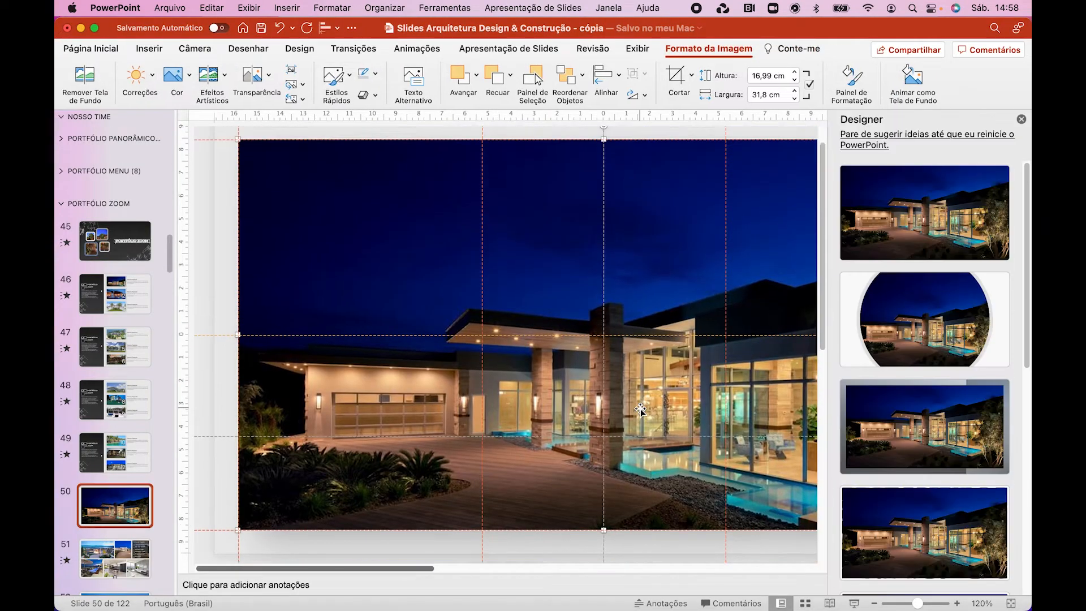
click(1021, 120)
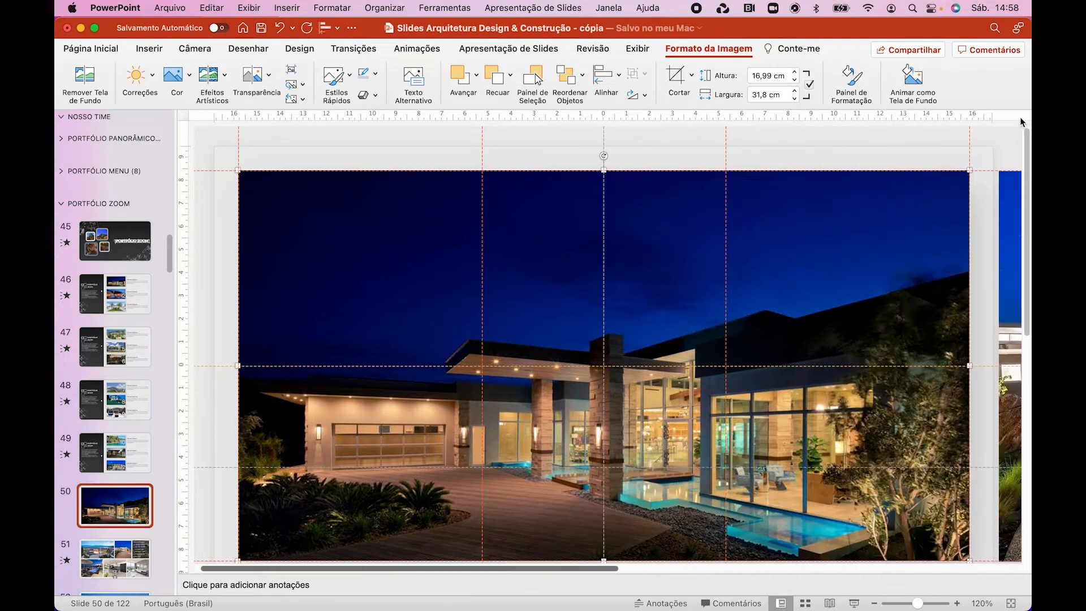
Preview the slide show from slide 46, opening the first project's full-size photo and its photo gallery, and exit the presentation
click(138, 301)
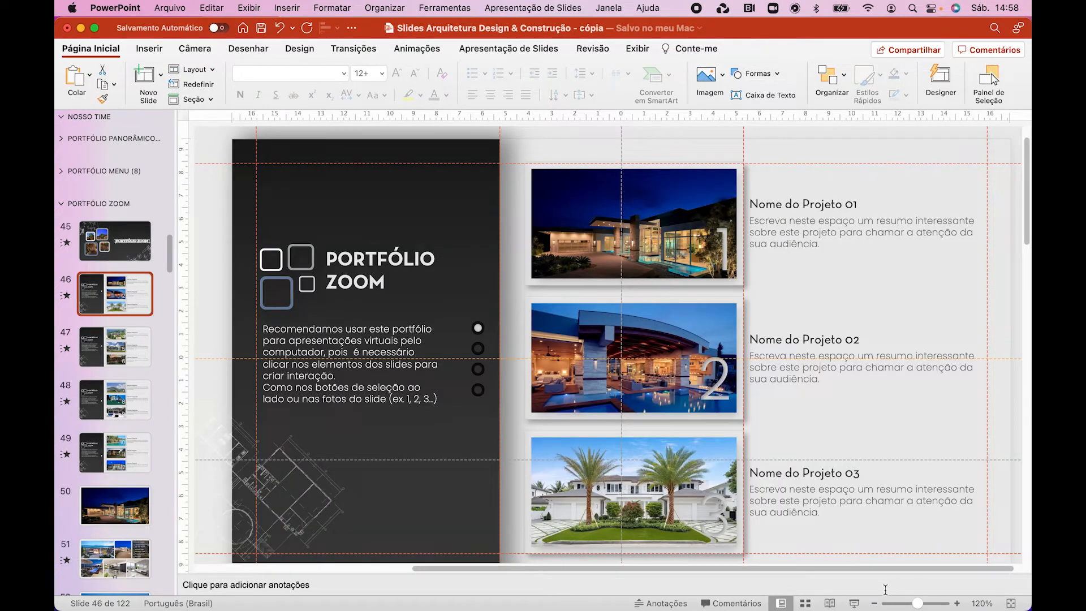
click(855, 604)
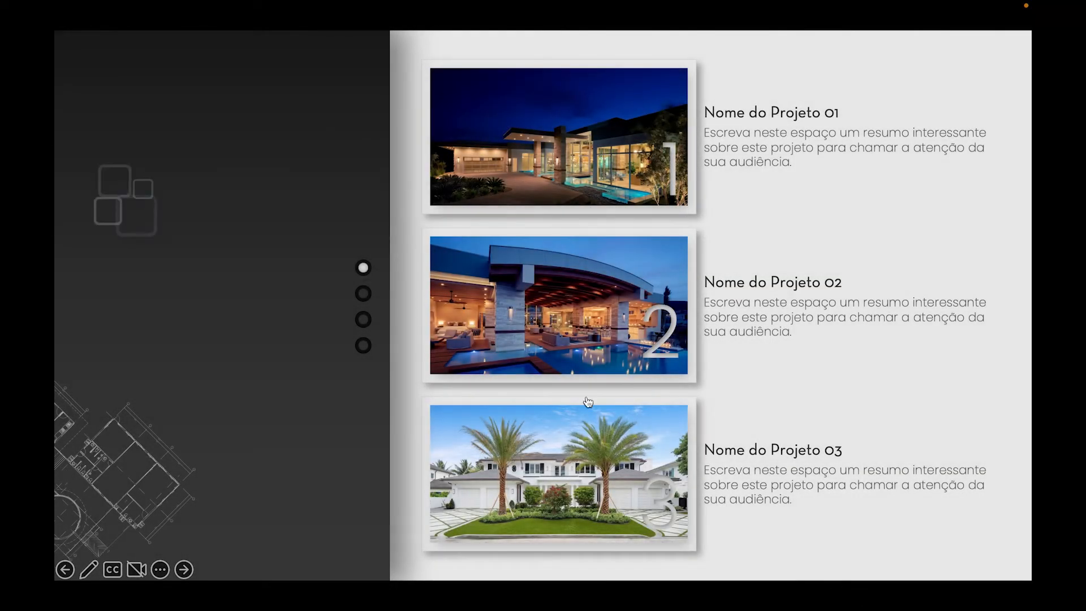
click(533, 145)
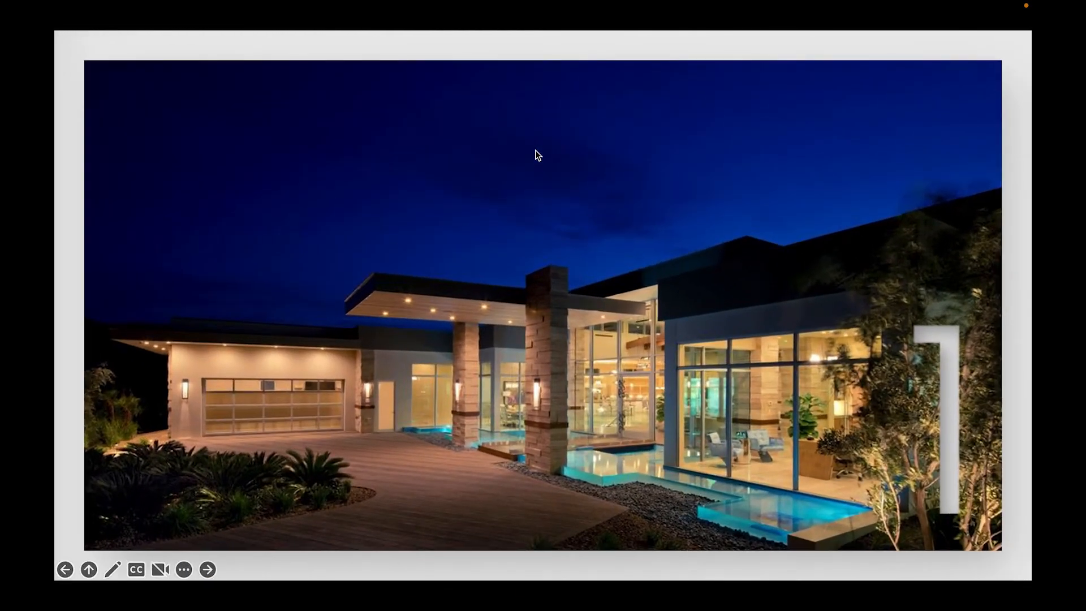
click(537, 155)
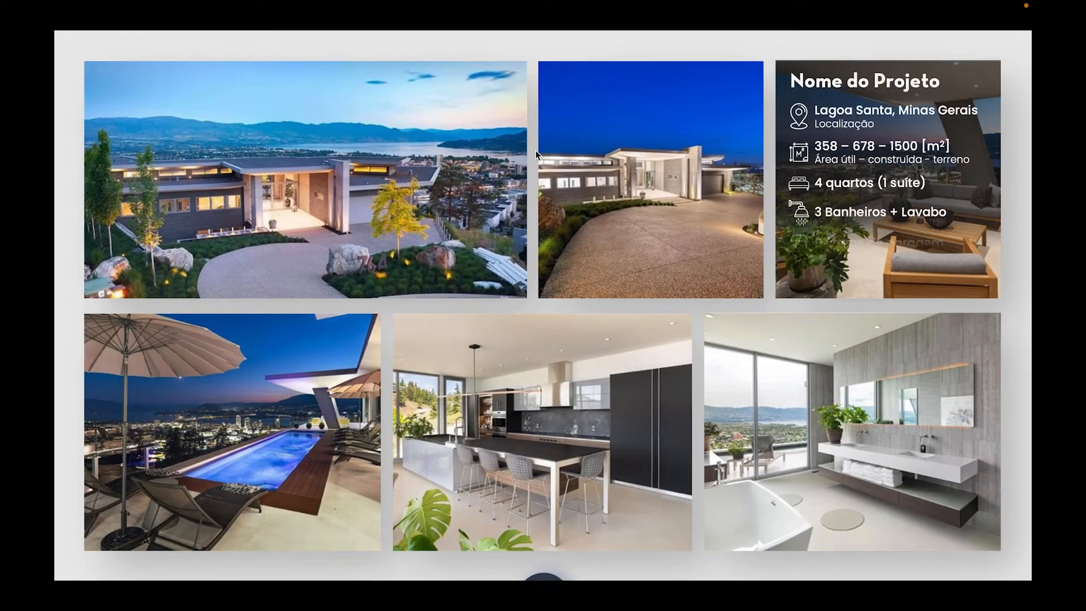
key(Escape)
Present slide 46 again, open the second project through to its photo gallery, and exit the presentation
click(145, 305)
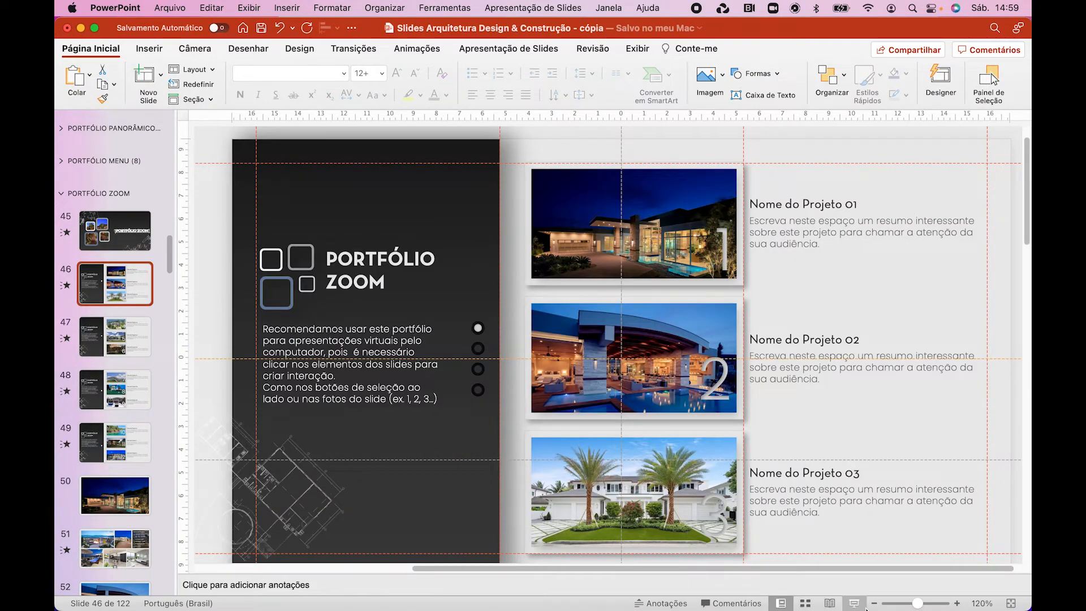
click(855, 603)
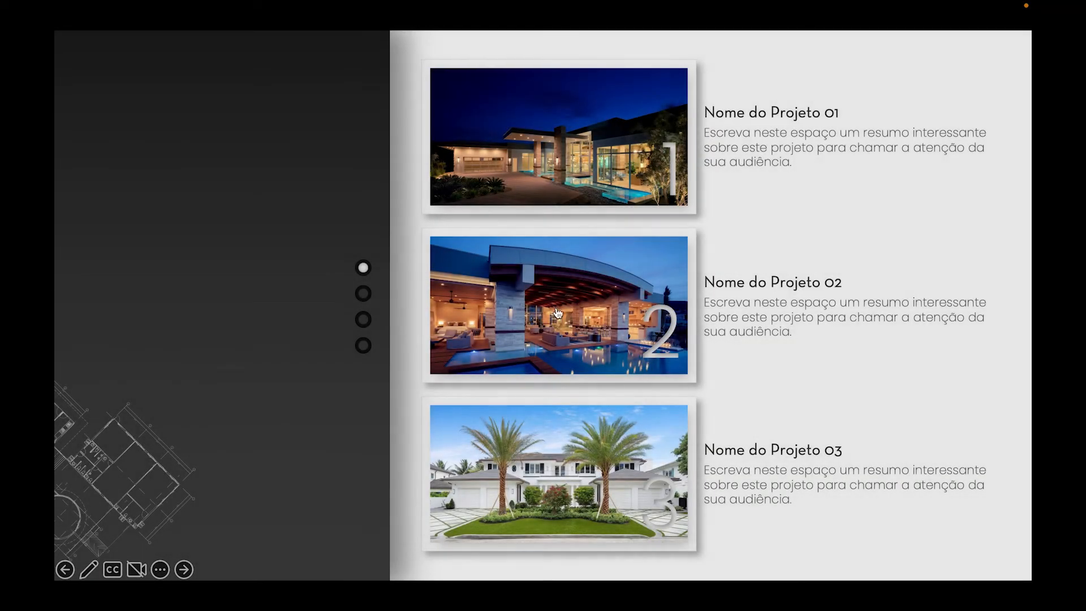
click(556, 310)
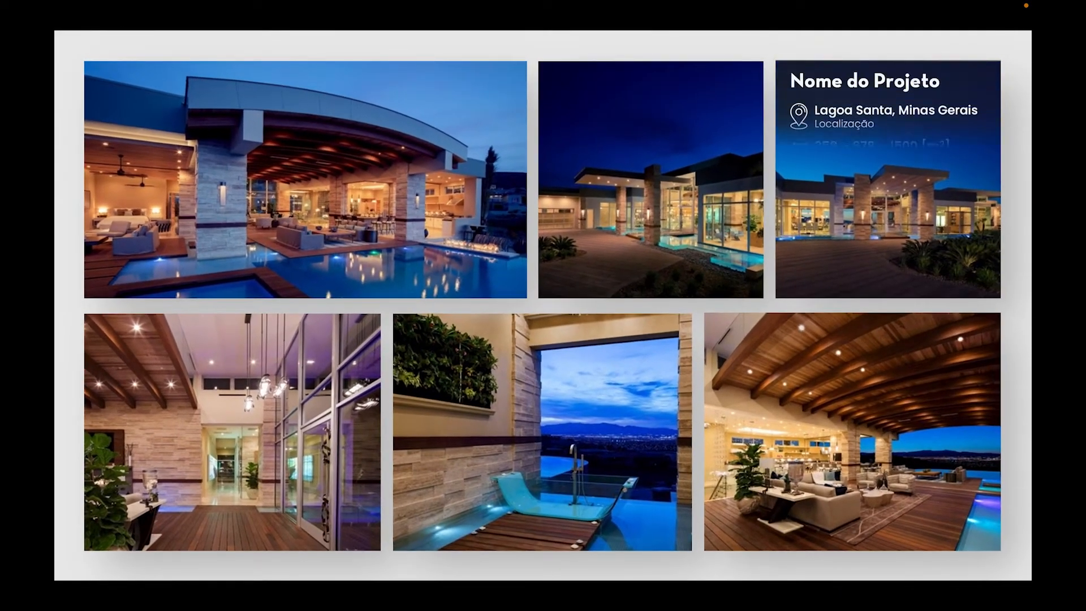
key(Escape)
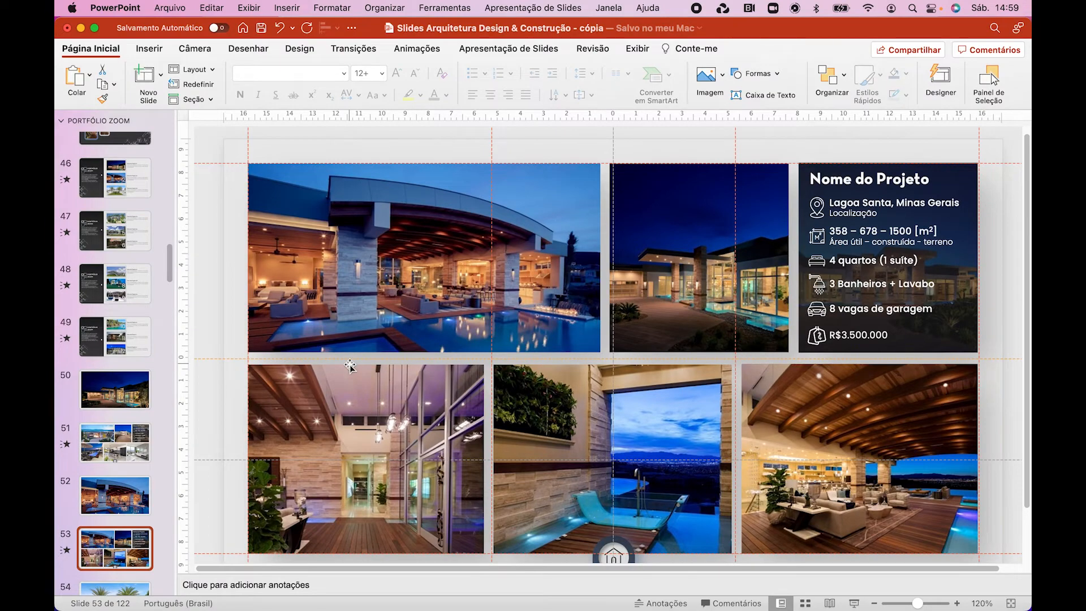
Replace the large daytime house photo on slide 51 with ZoomB2.jpeg, searching for "zoomB2"
click(124, 390)
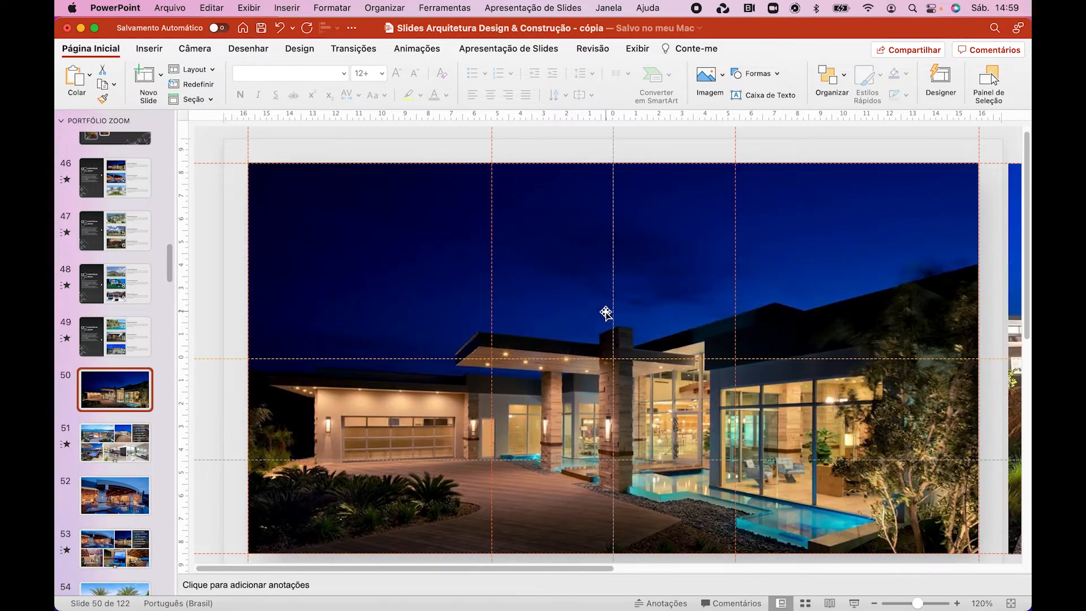
click(146, 446)
click(542, 294)
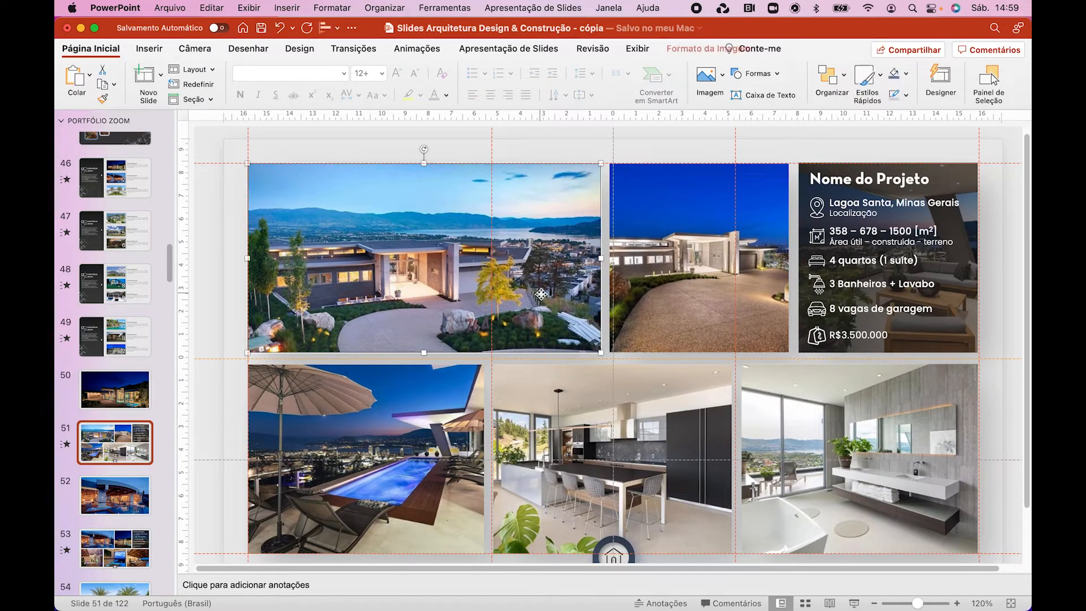
key(Delete)
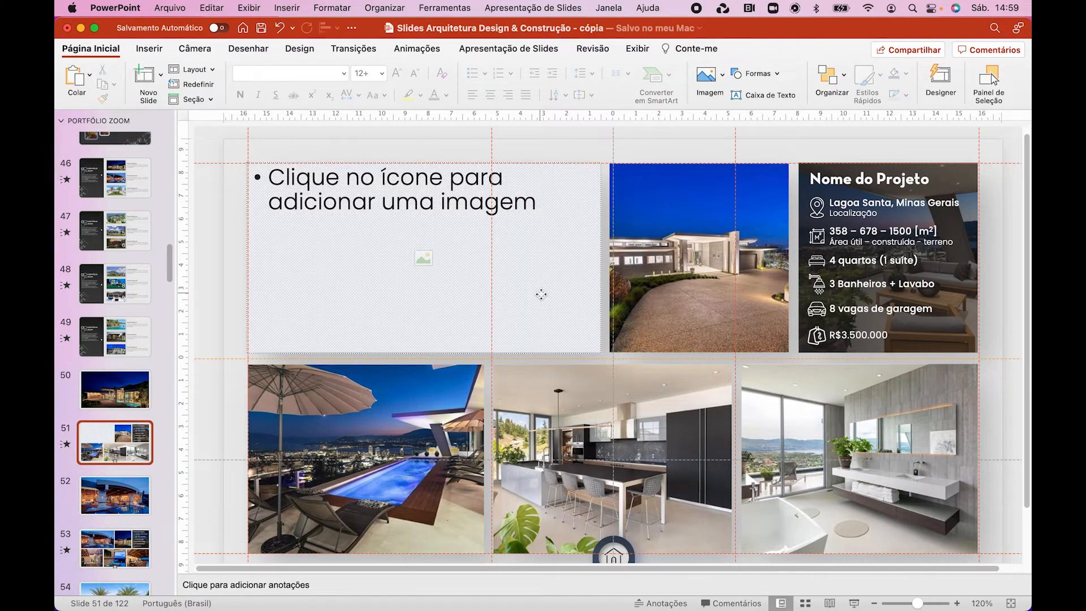
click(424, 261)
click(993, 43)
key(super+v)
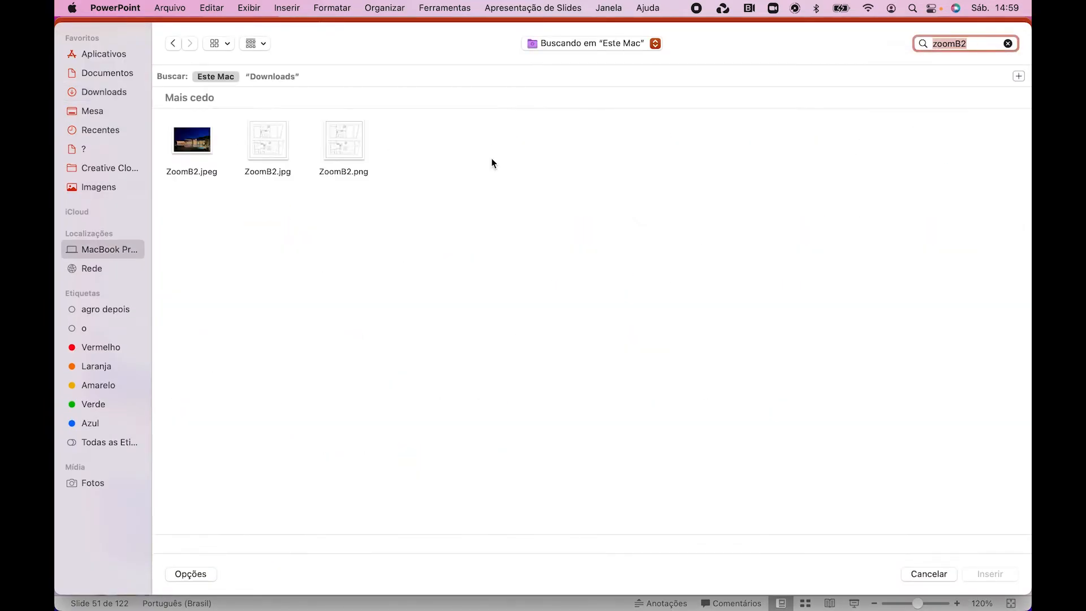
double_click(177, 144)
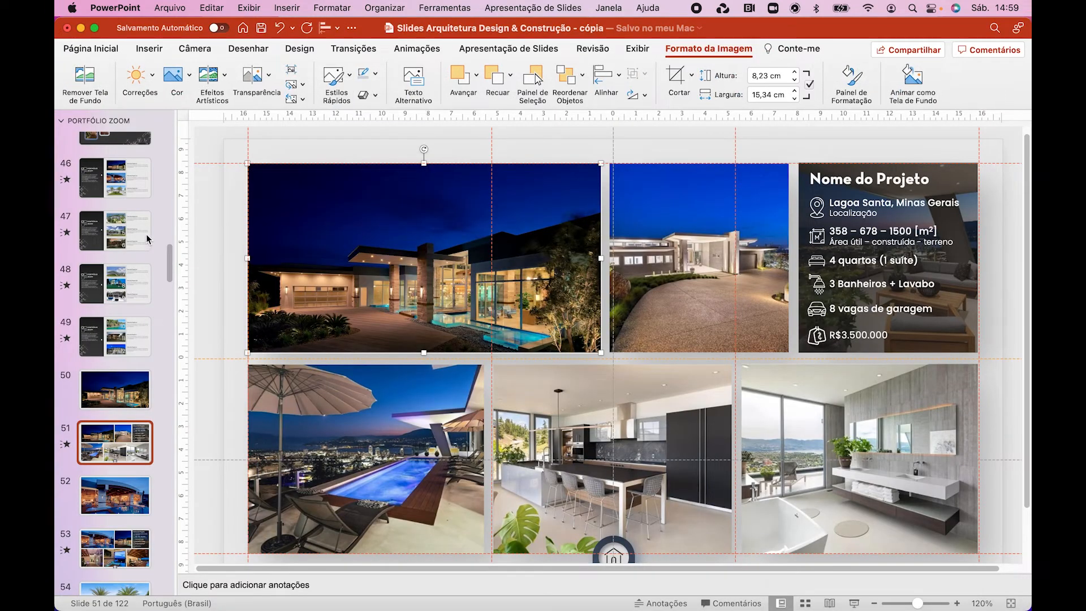
Present from slide 46 to check the transition from the first project's thumbnail to its updated gallery, and exit the slide show
click(128, 178)
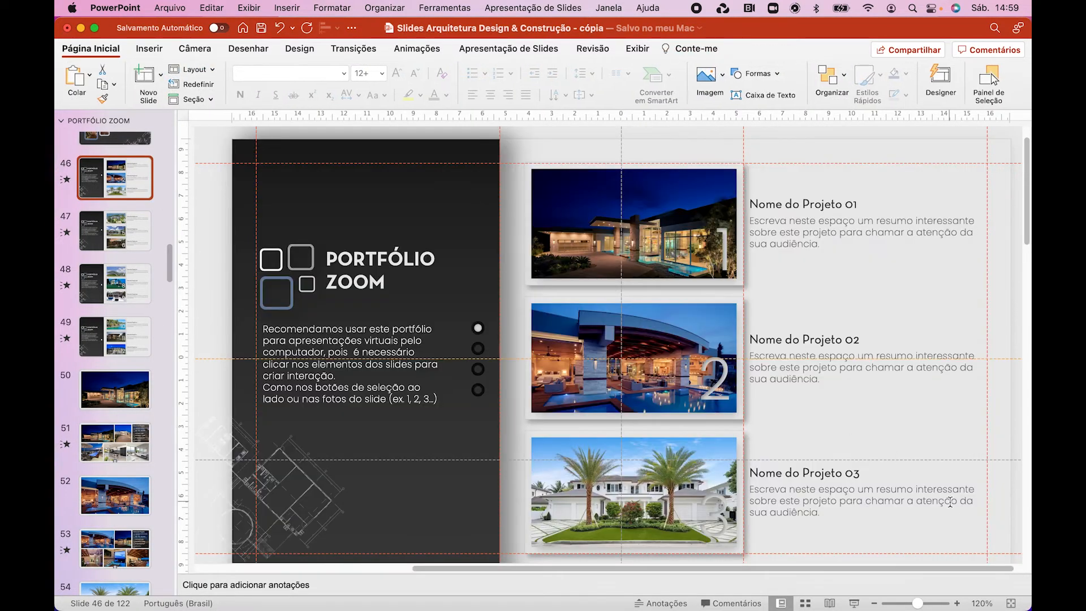
click(854, 603)
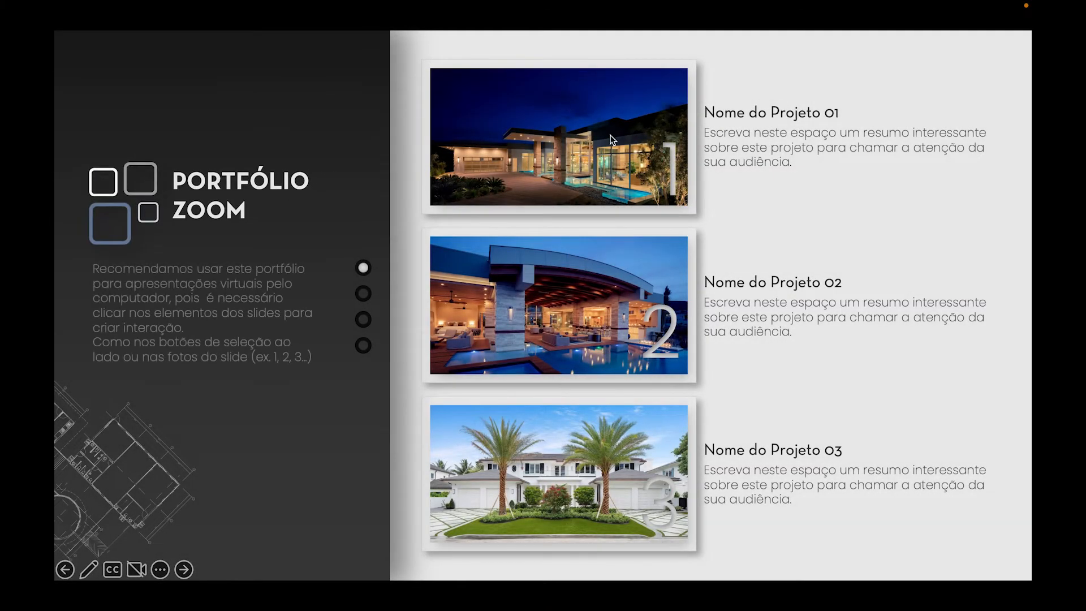
click(611, 140)
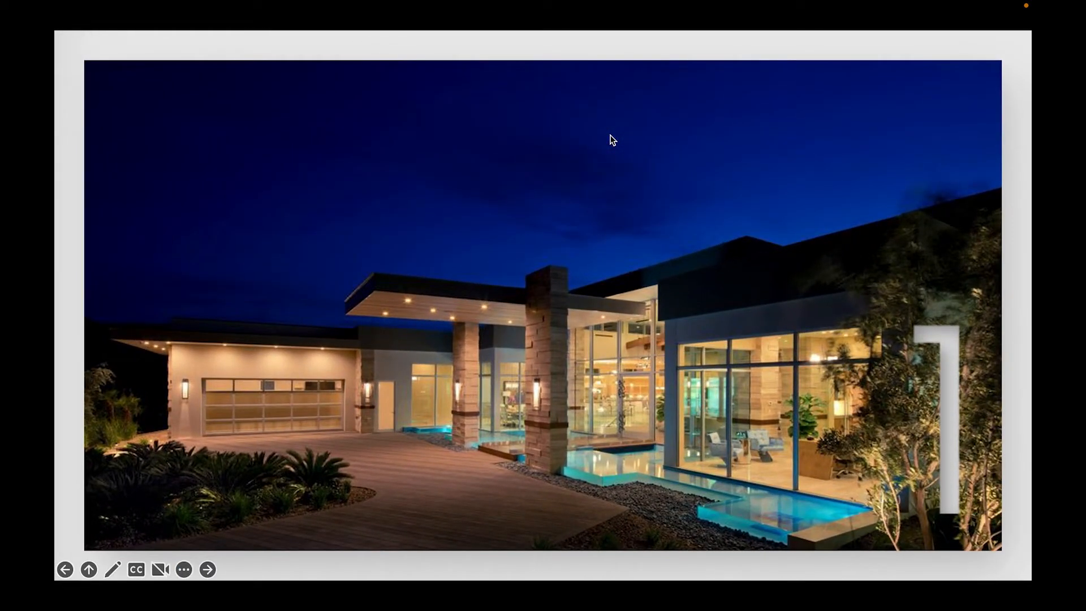
click(612, 141)
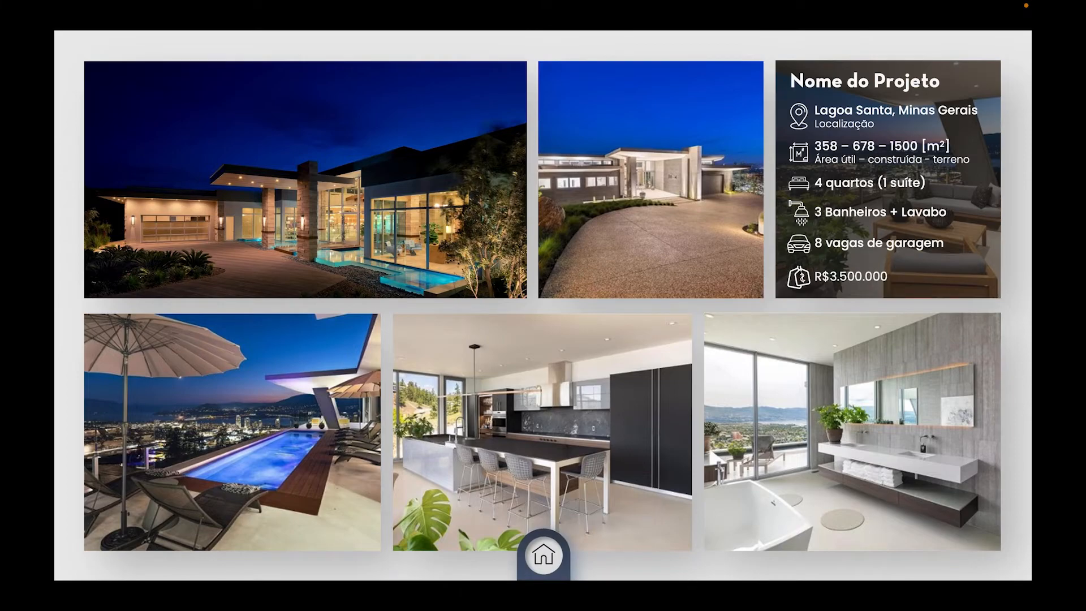
key(Escape)
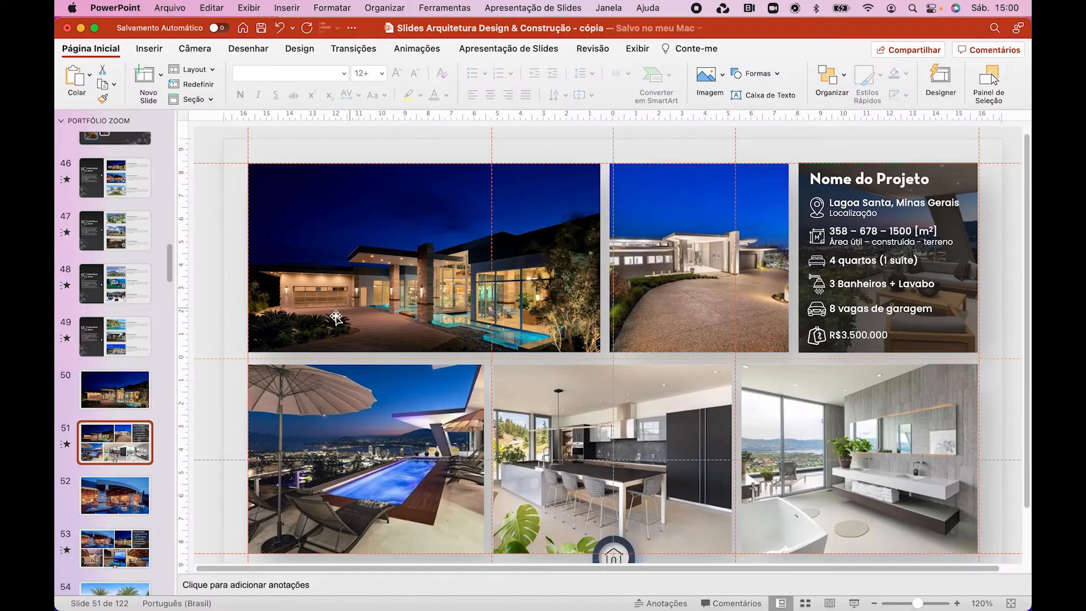
Select all the photos on slide 50, including those placed outside the slide area, to examine their arrangement
click(144, 400)
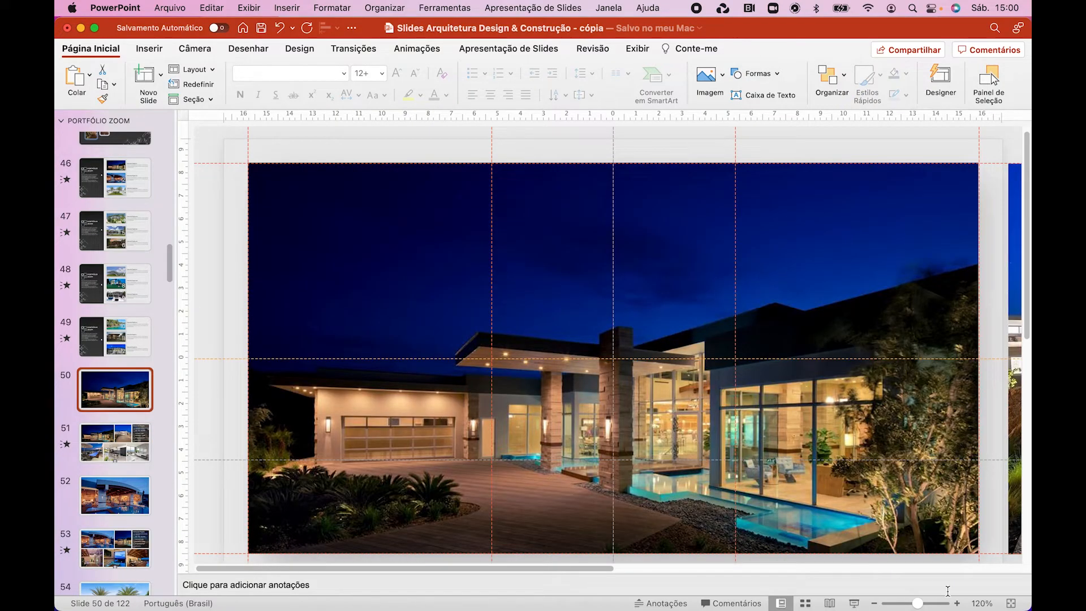
click(874, 604)
click(874, 605)
click(874, 605)
click(875, 604)
double_click(875, 605)
double_click(875, 605)
click(875, 605)
click(875, 604)
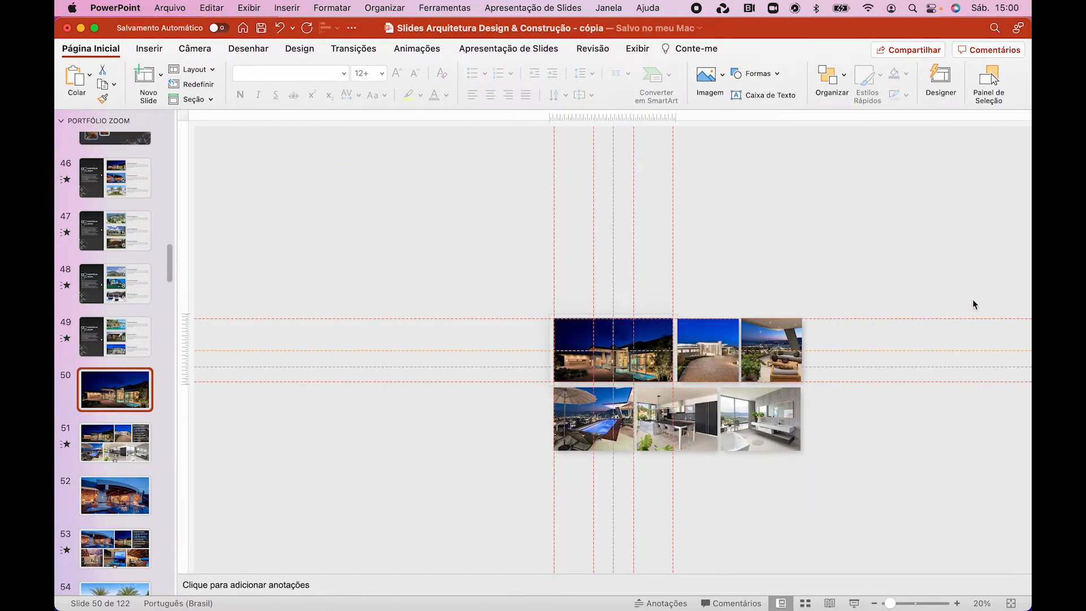
drag(887, 247, 473, 544)
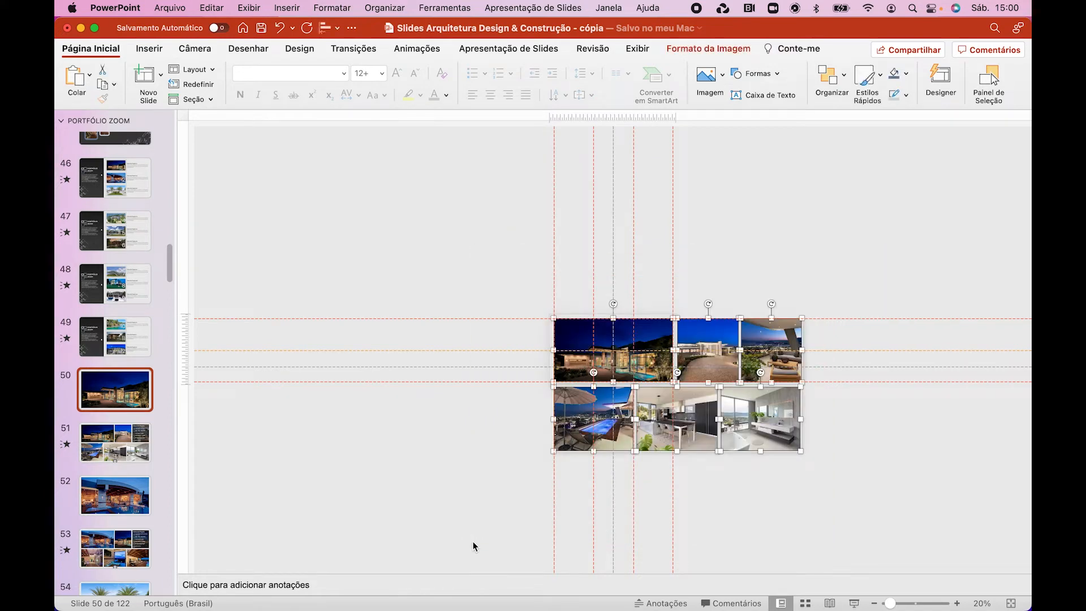
Select all the objects on slide 51 and compare their arrangement with slide 50
click(131, 446)
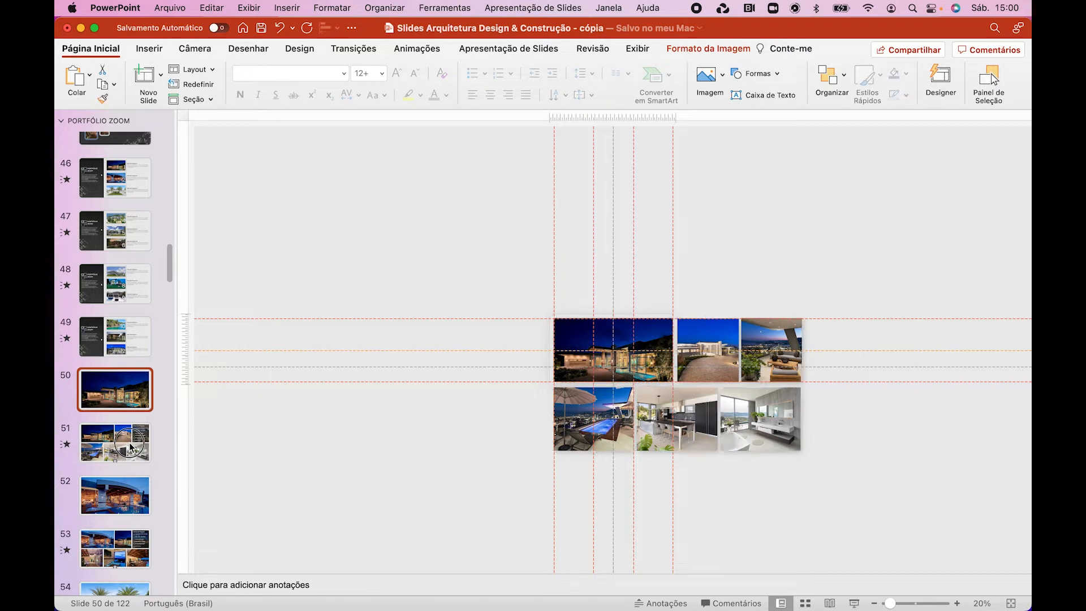
drag(831, 260, 430, 503)
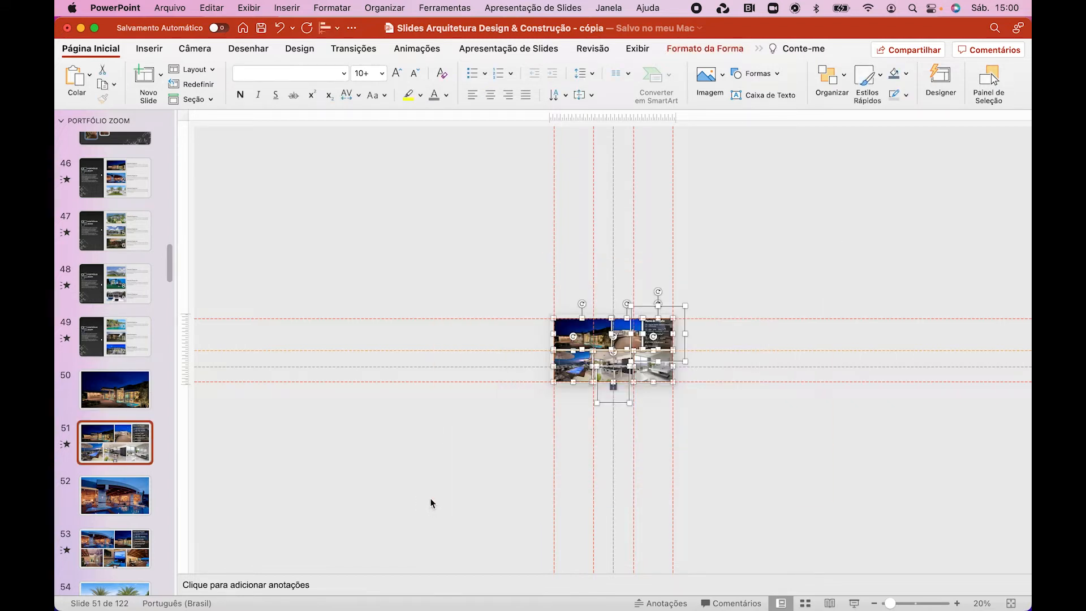
click(467, 491)
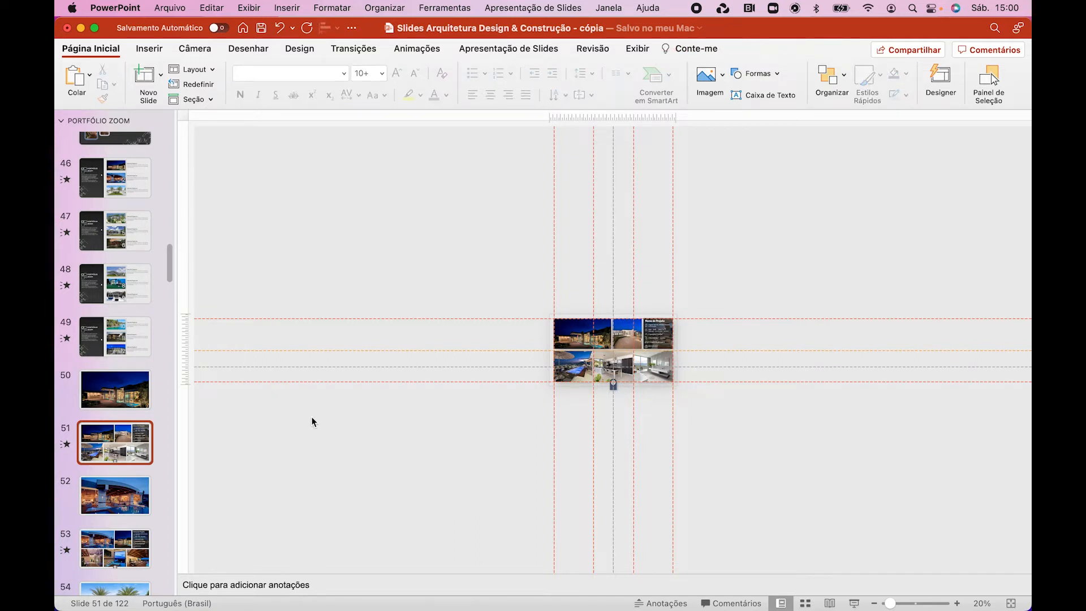
click(128, 387)
click(113, 450)
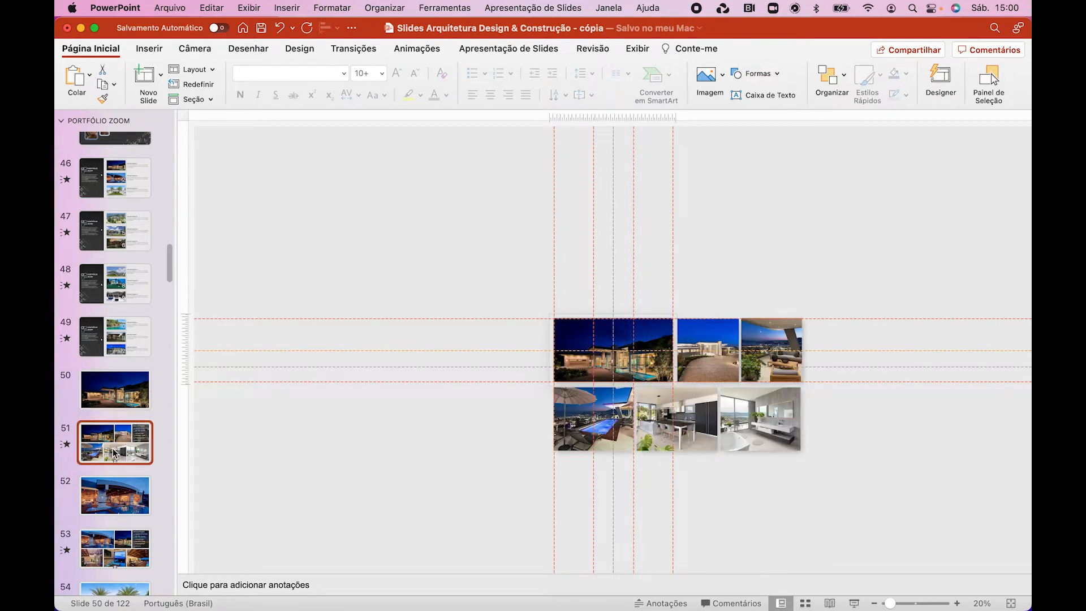
Move the project information box on slide 51 over the kitchen and bathroom photos to reveal the photo behind it, and undo the move
click(956, 605)
click(956, 604)
click(956, 604)
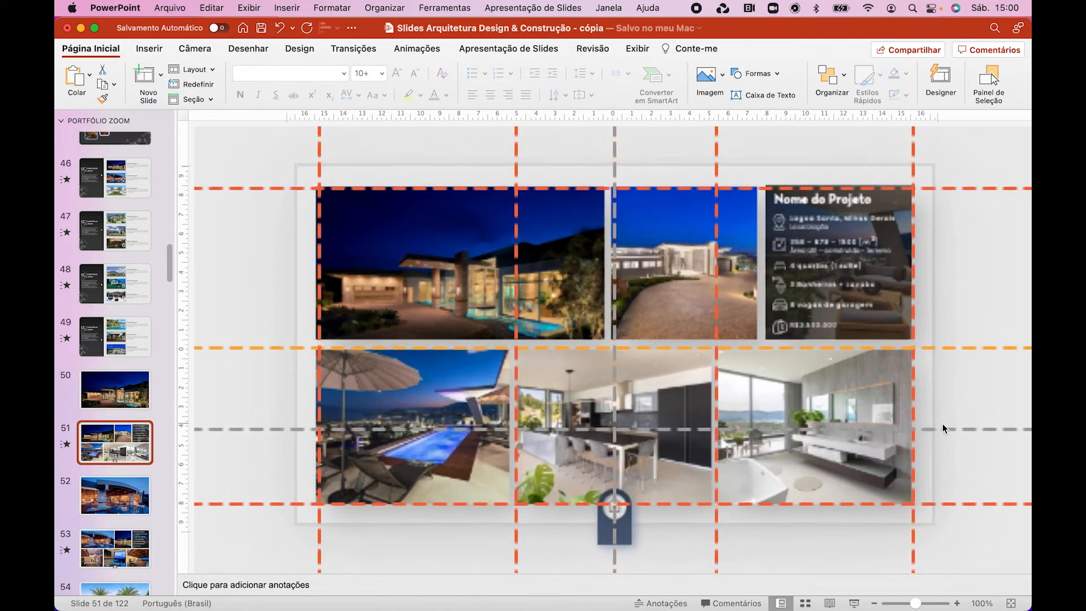
drag(918, 342, 774, 521)
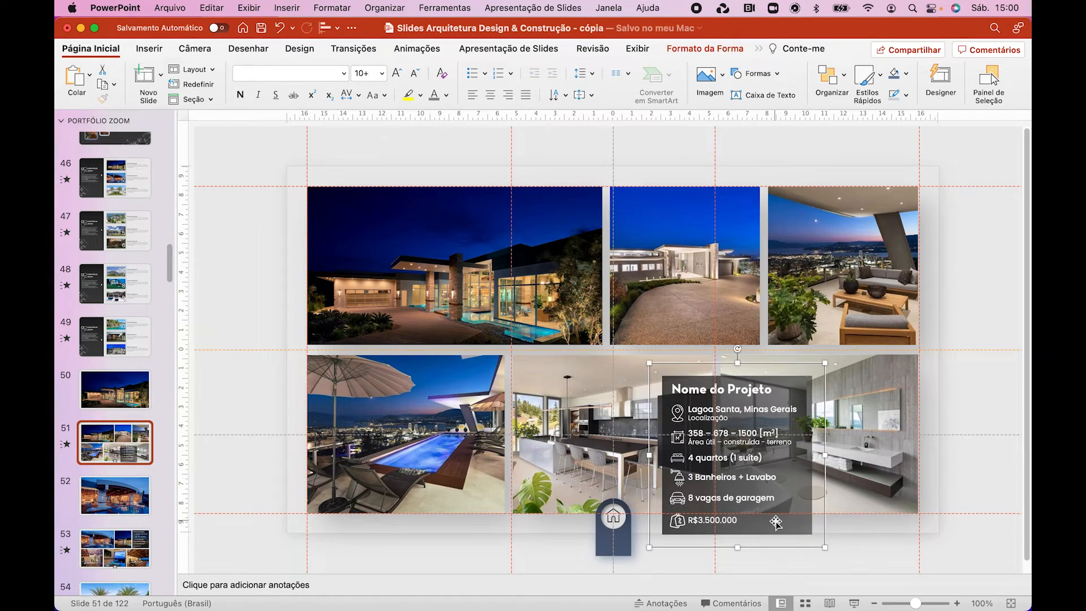
key(super+z)
Select the home button on slide 51 and go back to slide 50 for comparison
click(618, 552)
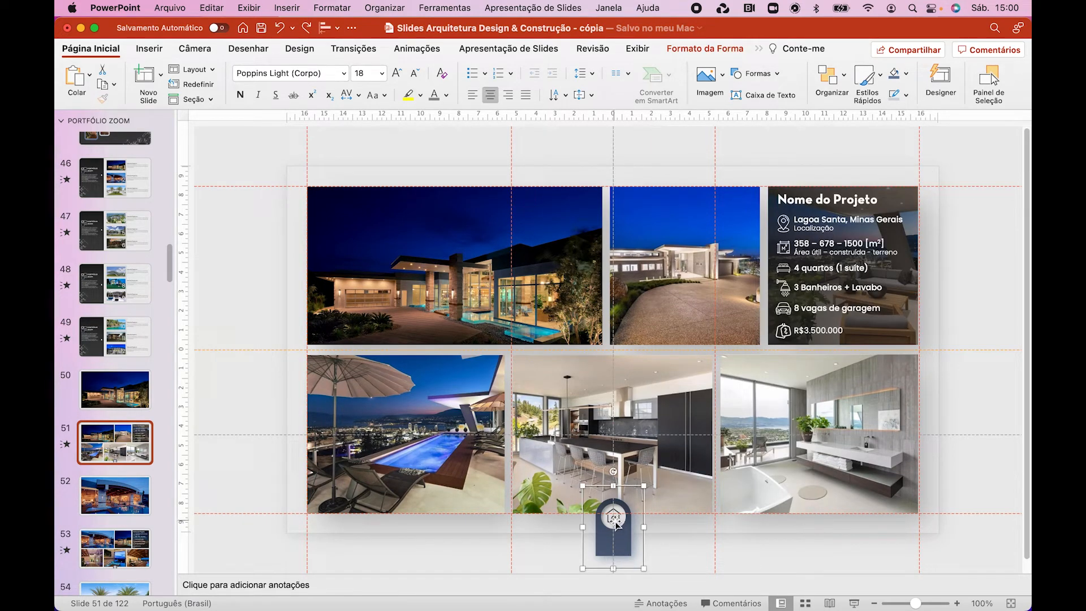
click(119, 390)
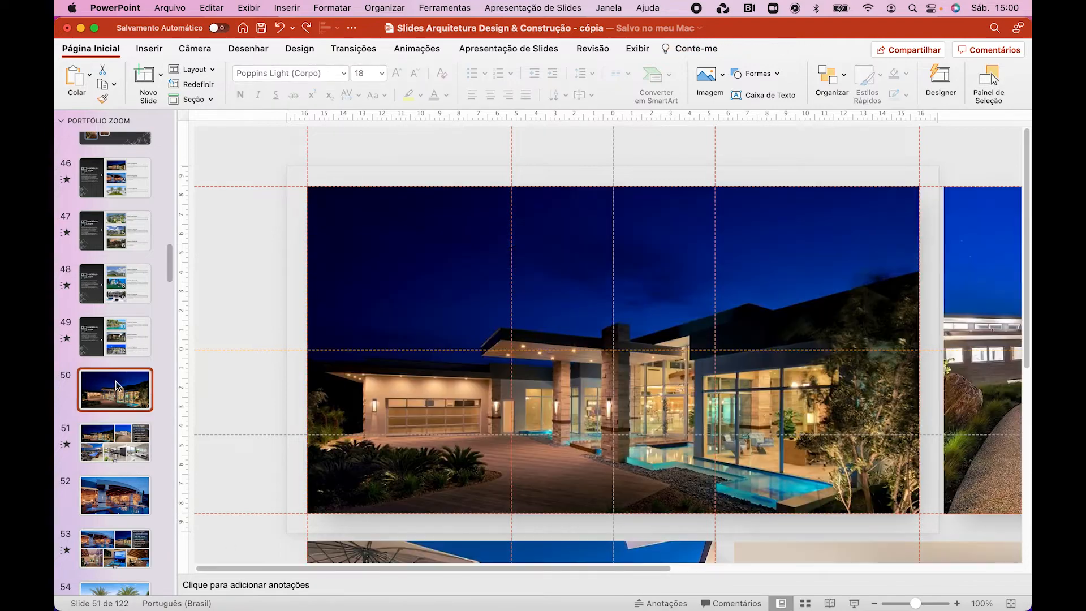
Set the zoom of slide 50 to 40% to examine all the photos laid out inside and outside the slide area
click(876, 603)
click(875, 604)
click(876, 603)
click(876, 604)
click(876, 604)
click(876, 604)
click(876, 604)
double_click(875, 603)
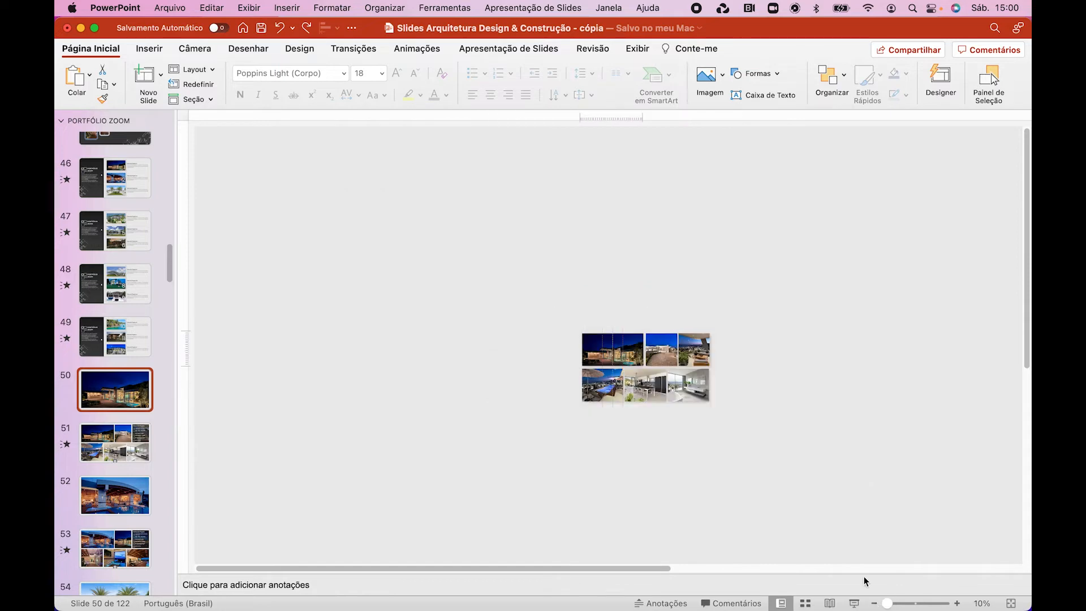
click(958, 603)
click(958, 604)
click(958, 604)
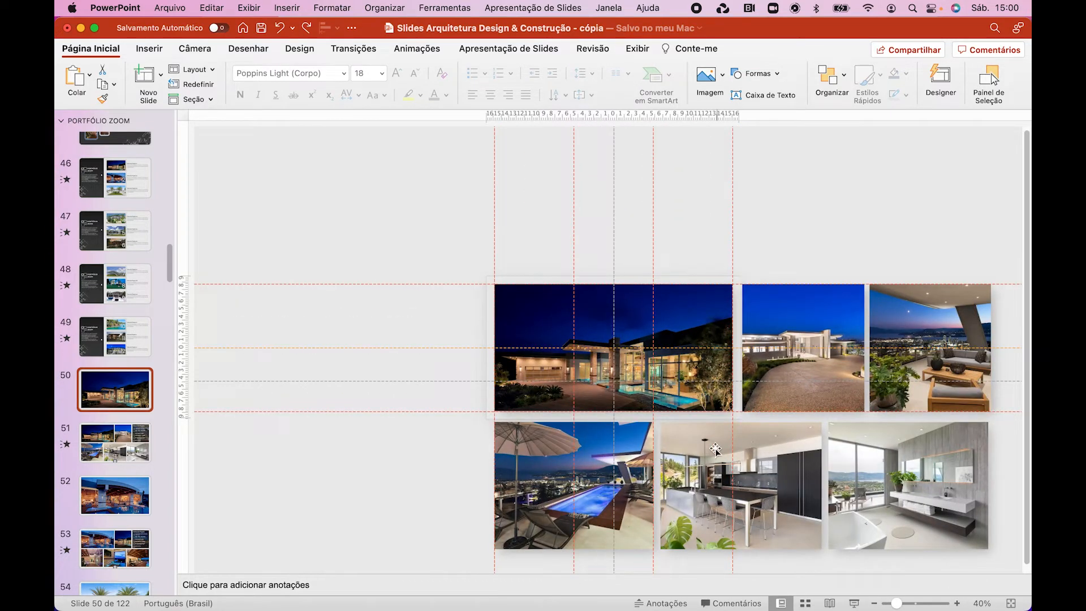
Compare the photos on slide 51, selecting the bathroom photo and the project information box, and return the zoom to 100%
click(101, 442)
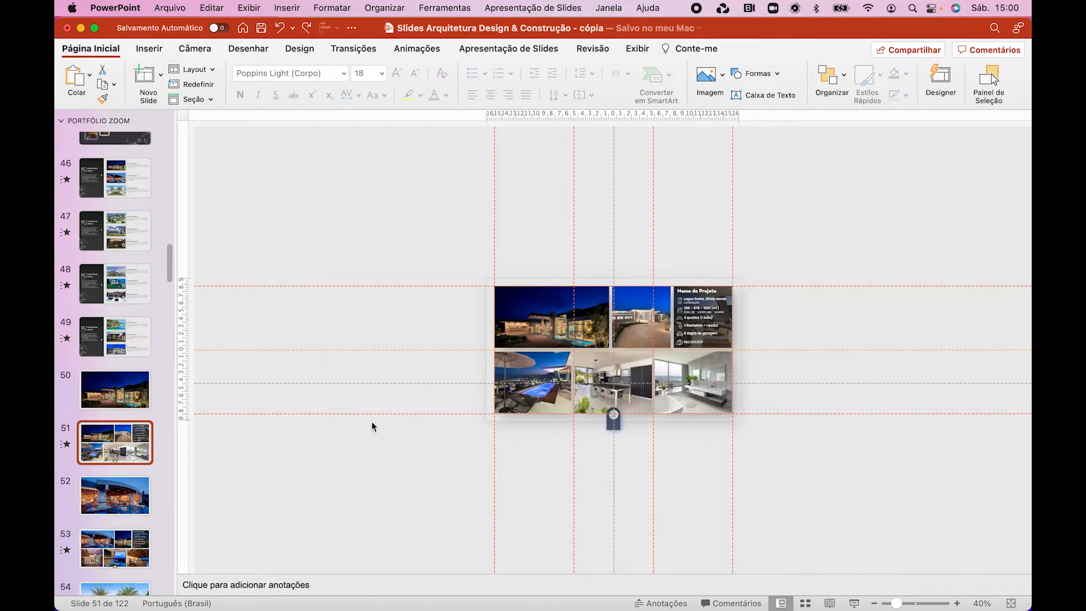
click(673, 400)
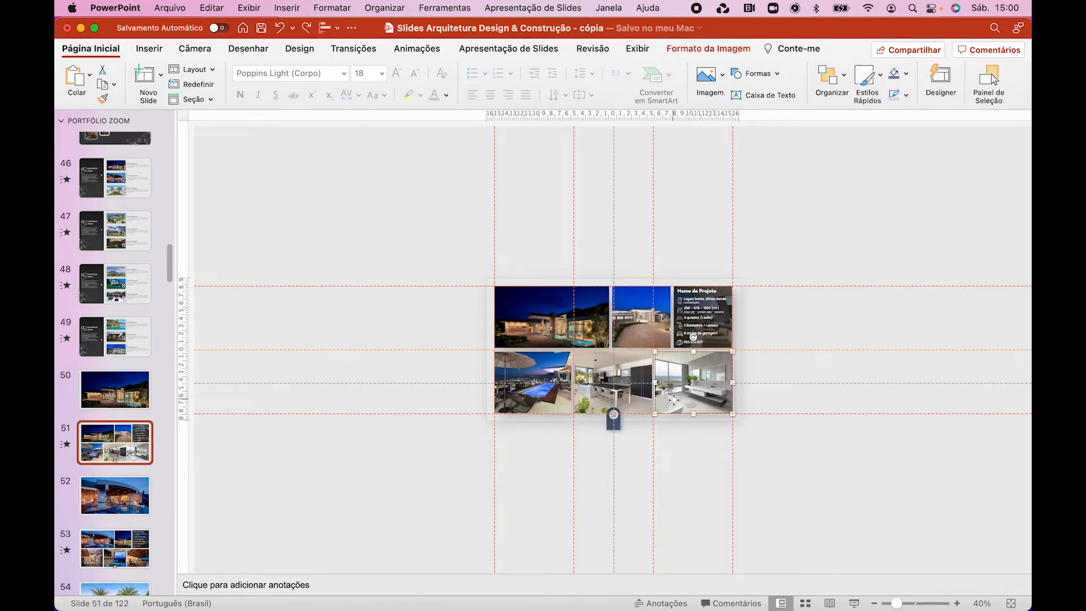
click(730, 345)
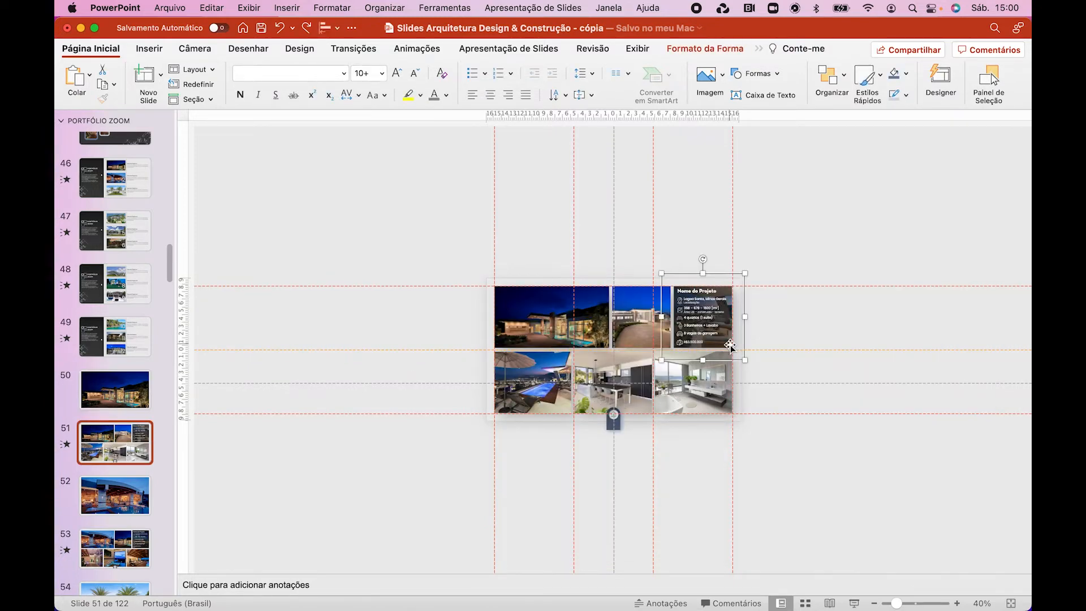
click(957, 603)
click(957, 603)
click(957, 603)
click(957, 604)
click(957, 603)
click(957, 603)
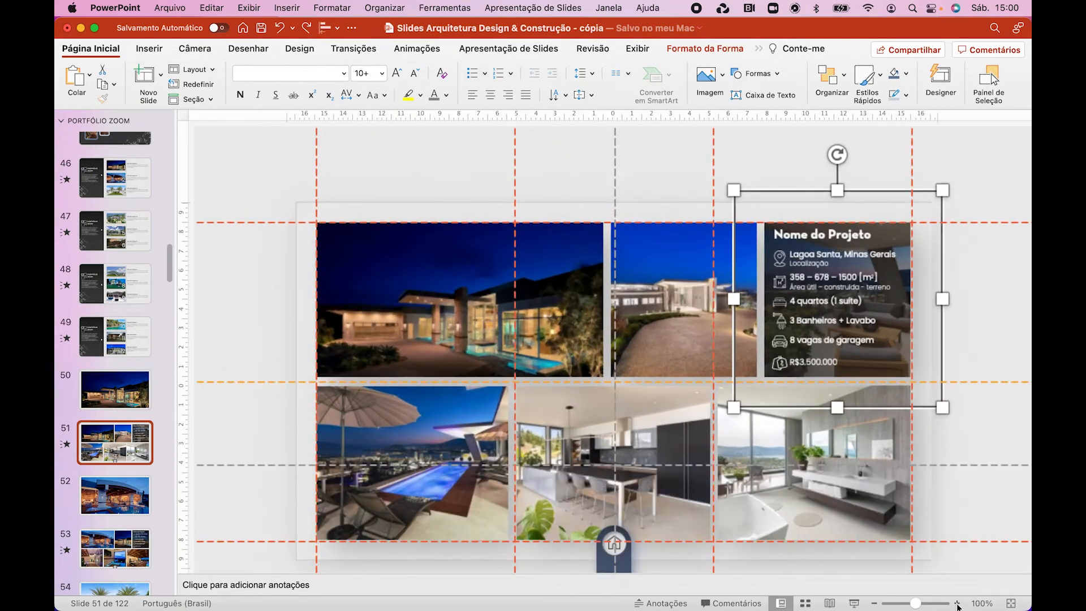
Present from slide 46, open project 01 through its full-size photo to its gallery, and return to the portfolio home slide
click(125, 181)
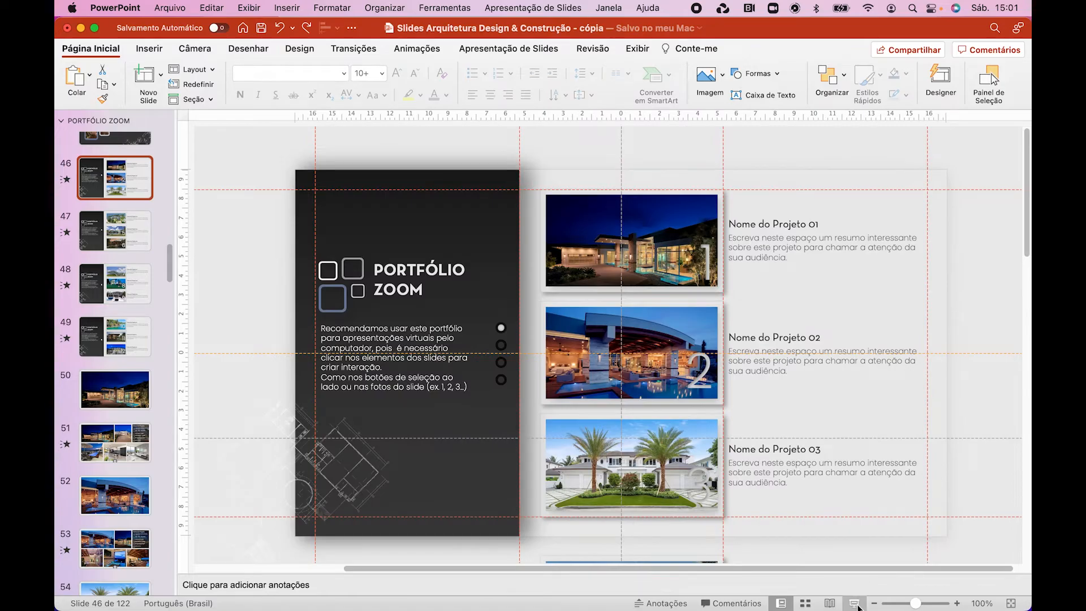
click(854, 604)
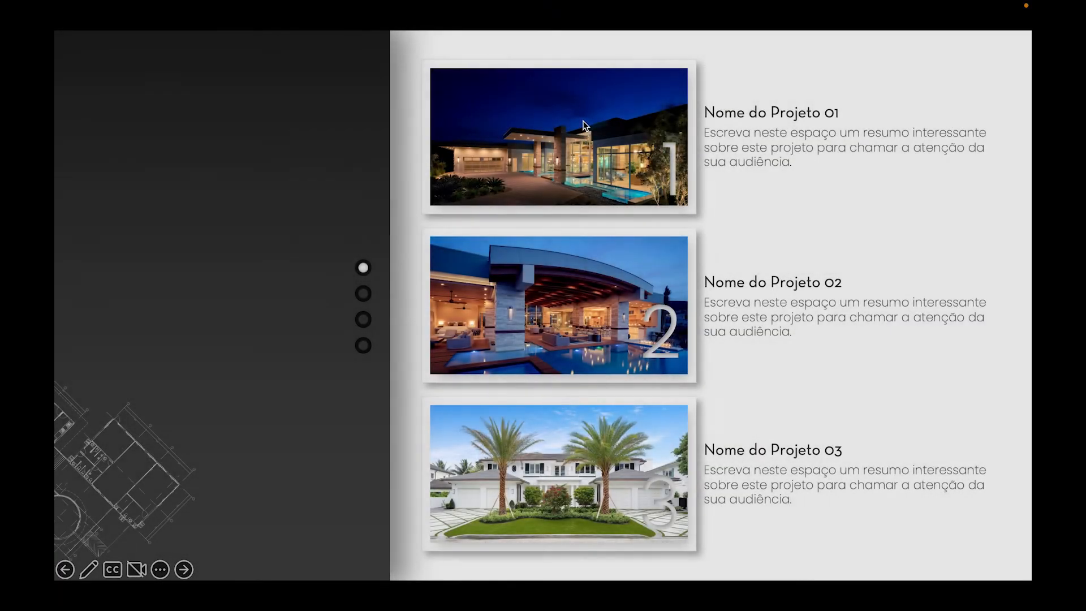
click(583, 121)
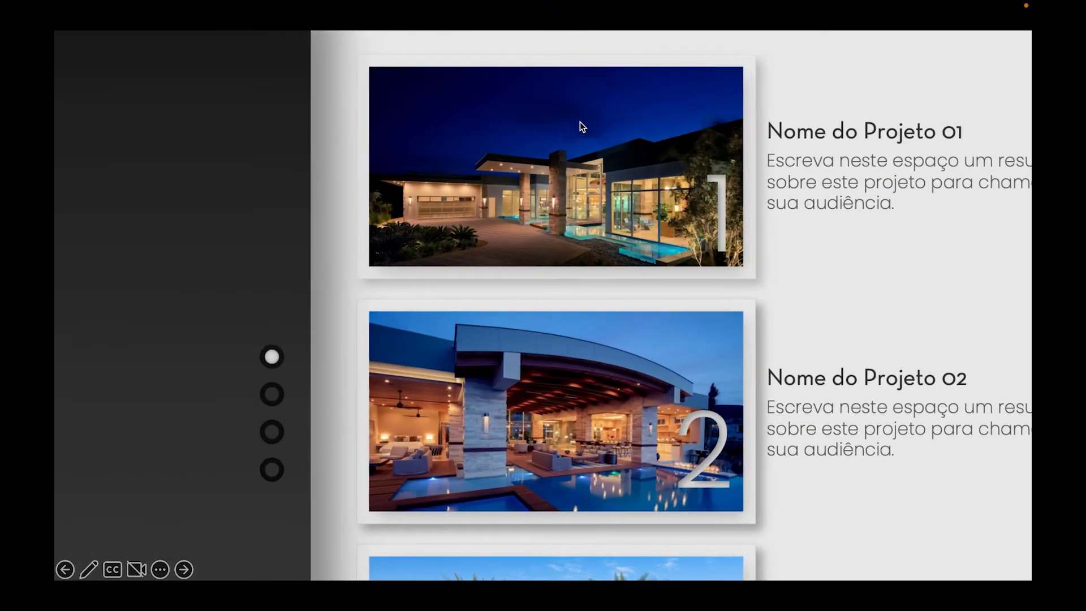
click(597, 258)
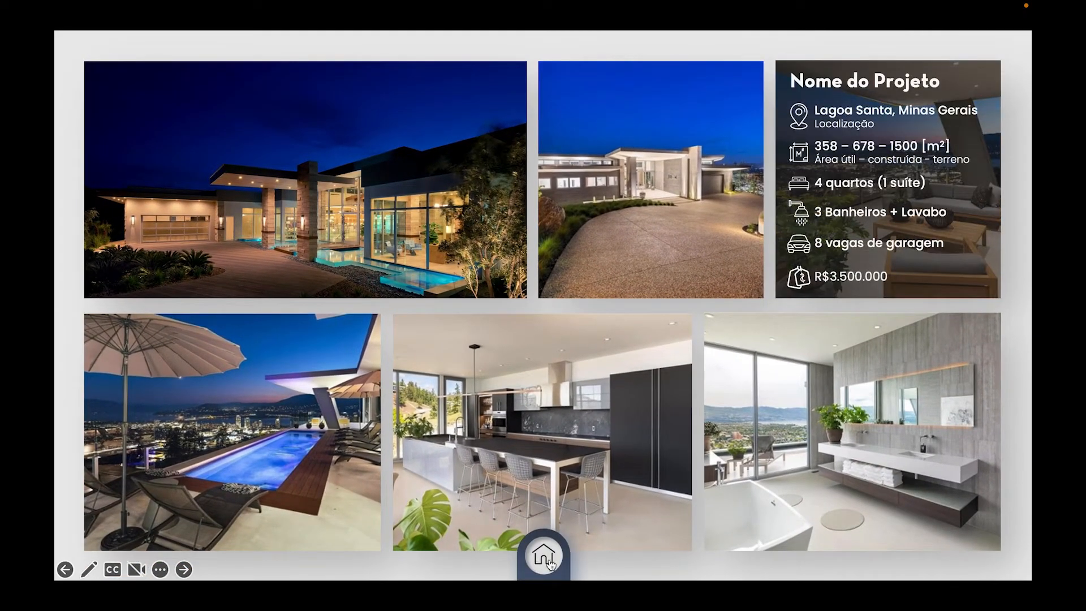
click(550, 561)
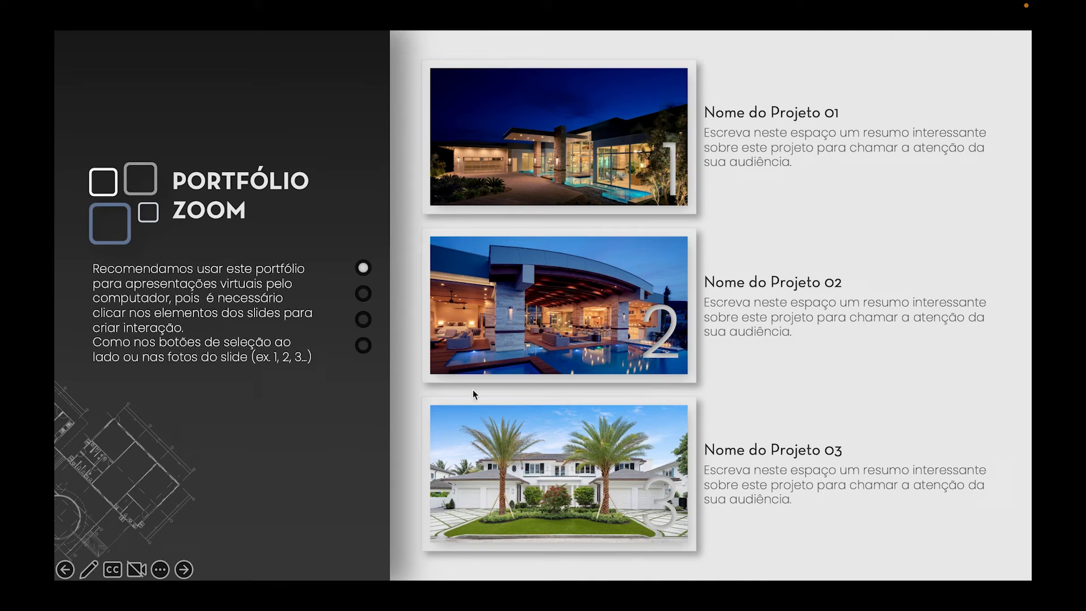
In the slide show, go to the fourth portfolio page, view project 10's full-size photo and gallery, and end the show
click(360, 347)
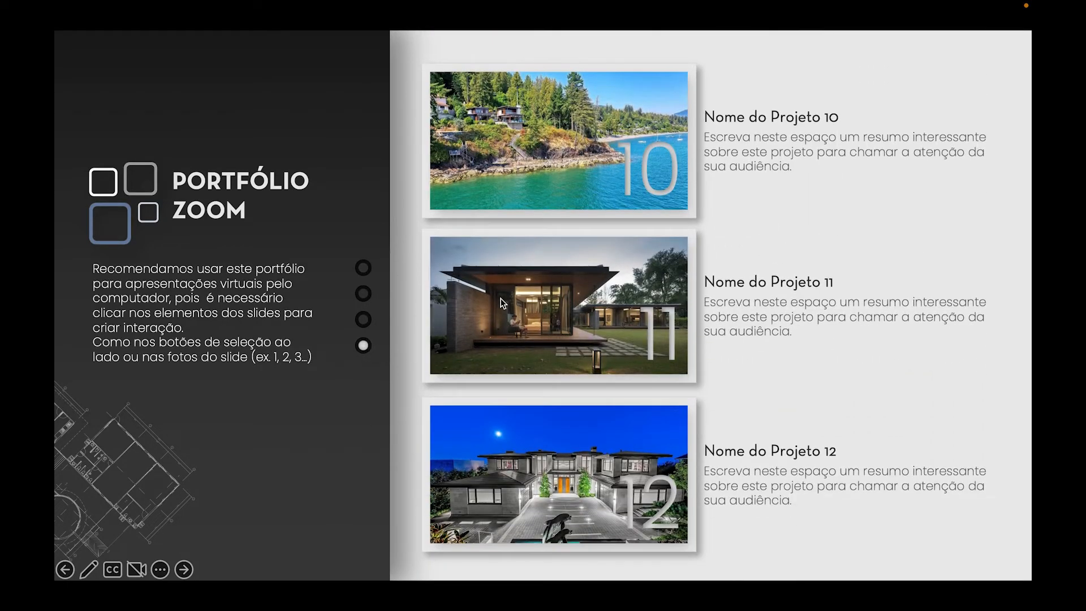
click(581, 170)
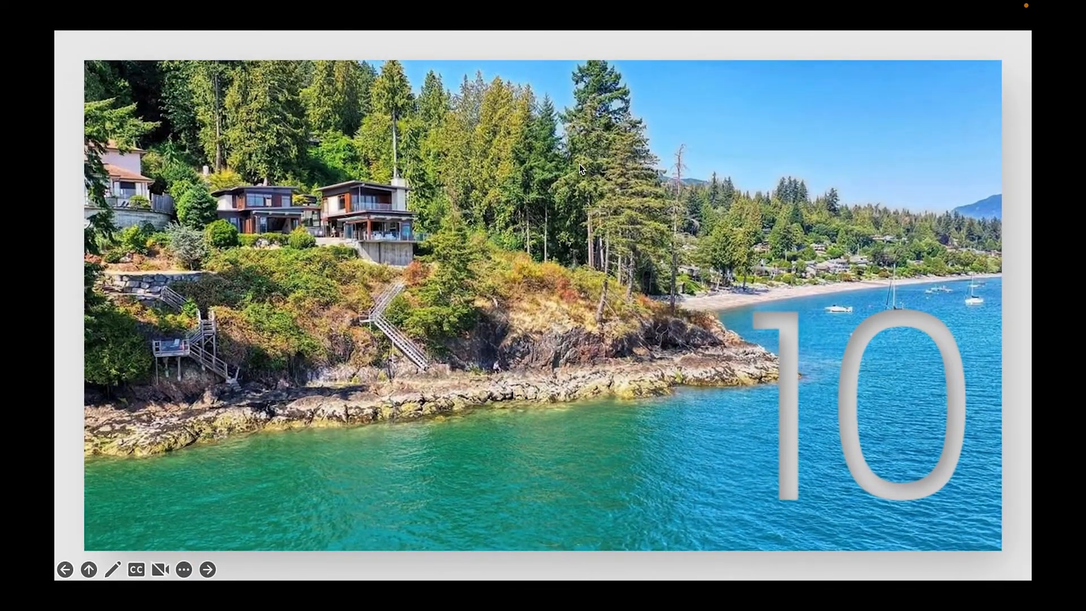
click(579, 164)
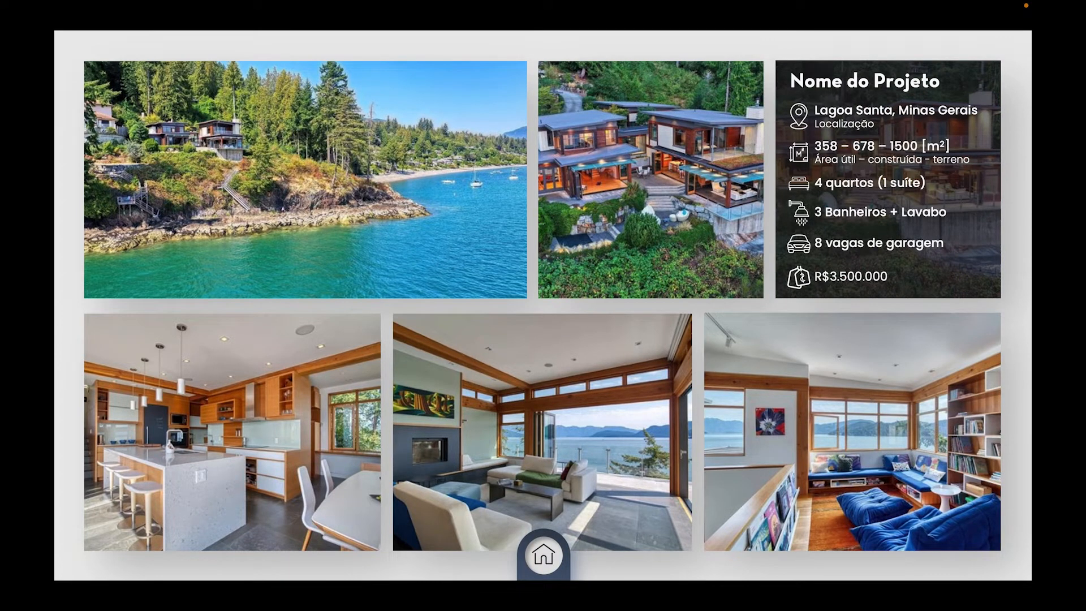
key(Escape)
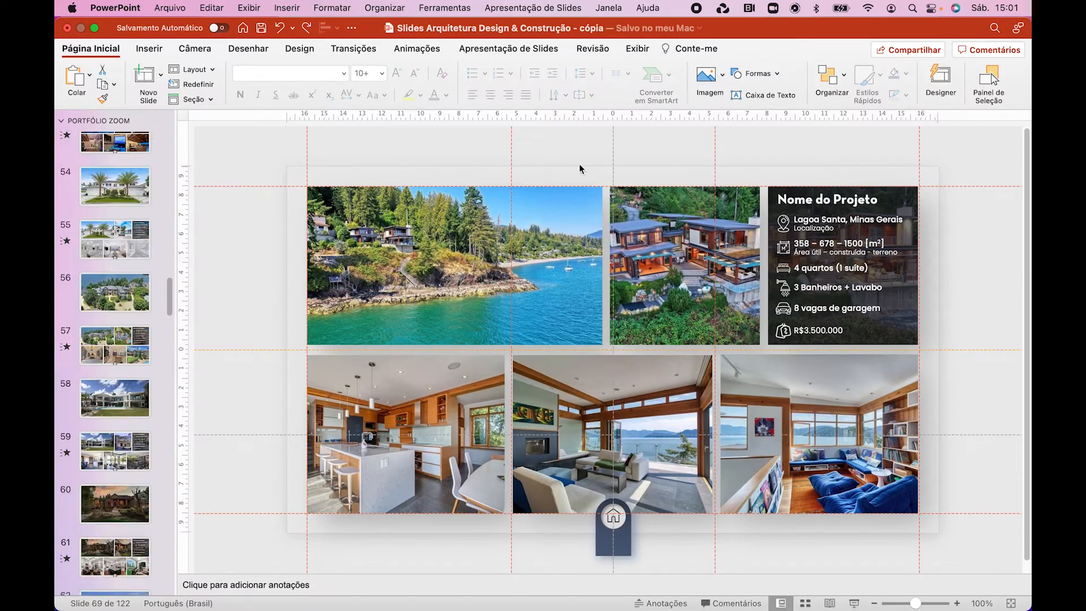
Delete project 12's full-size and gallery slides, 72 and 73, at the end of the Portfólio Zoom section
scroll(85, 380, up, 10)
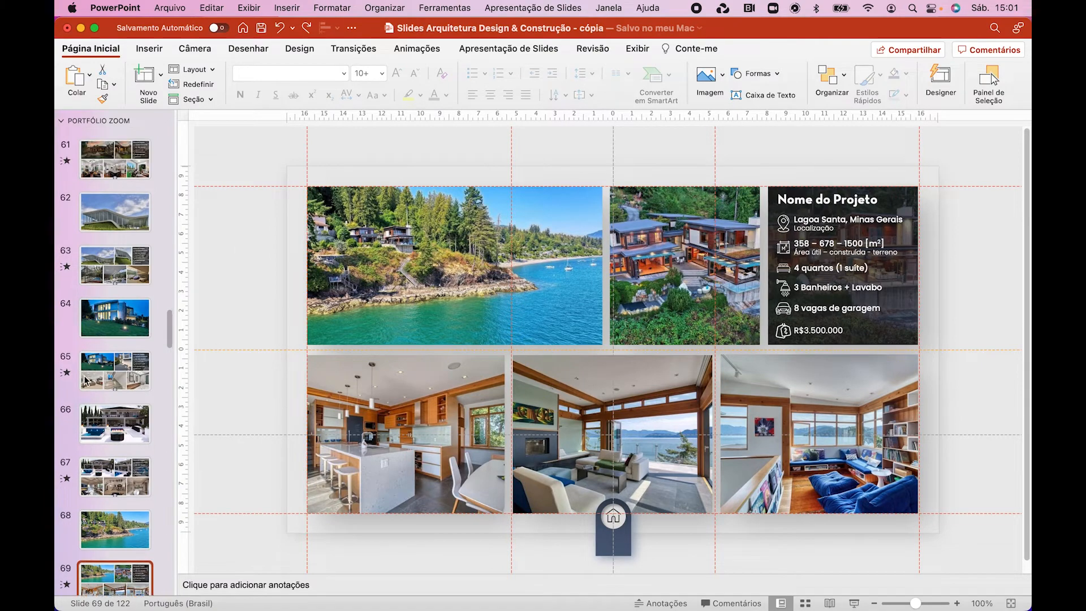
scroll(85, 380, up, 6)
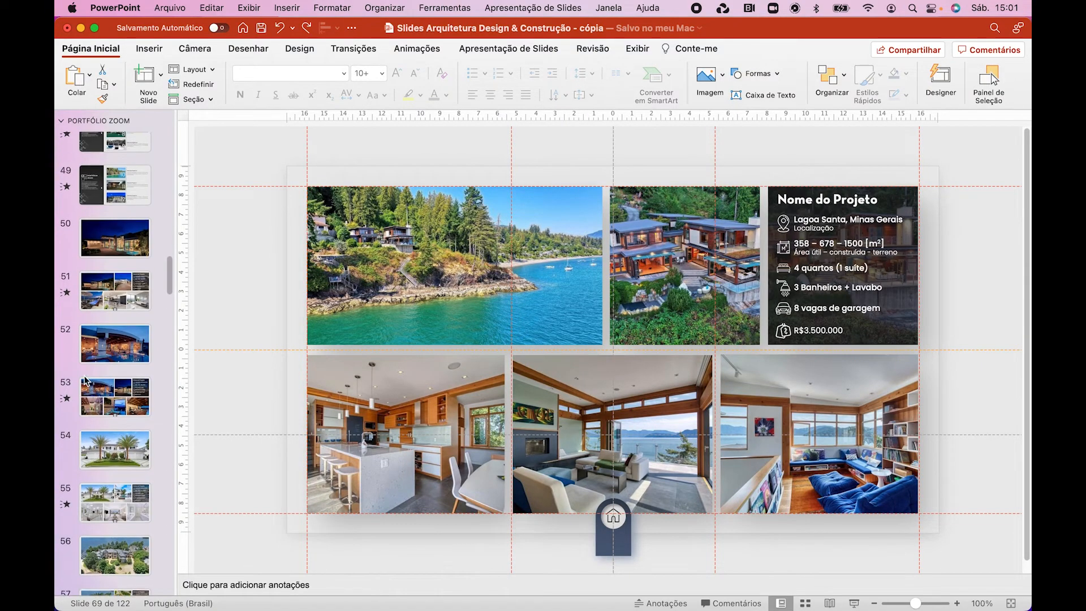
click(117, 260)
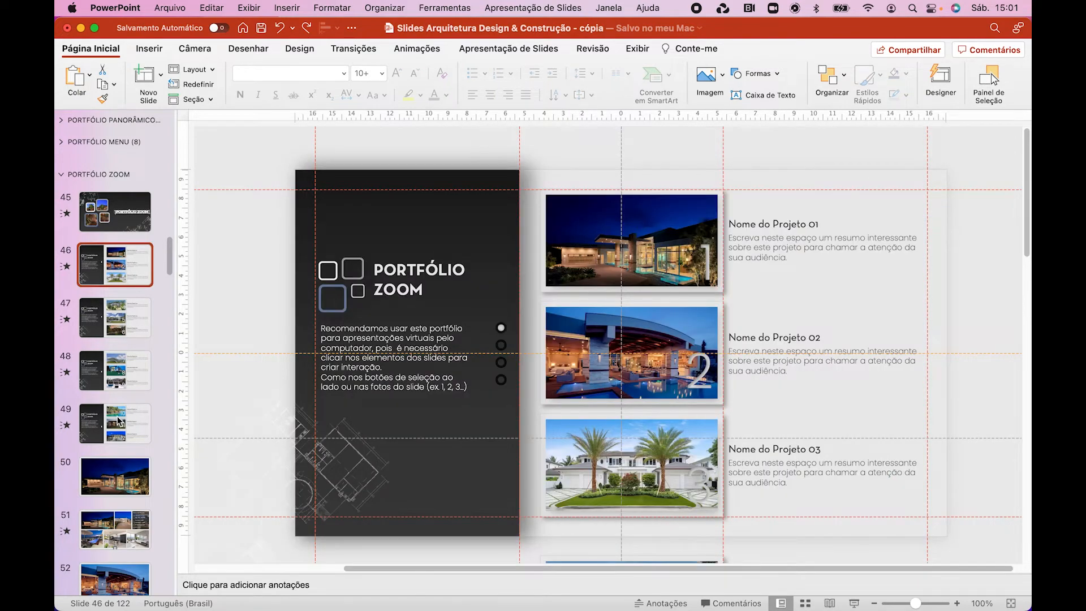
click(118, 420)
scroll(118, 424, down, 3)
scroll(118, 308, down, 20)
scroll(119, 335, down, 2)
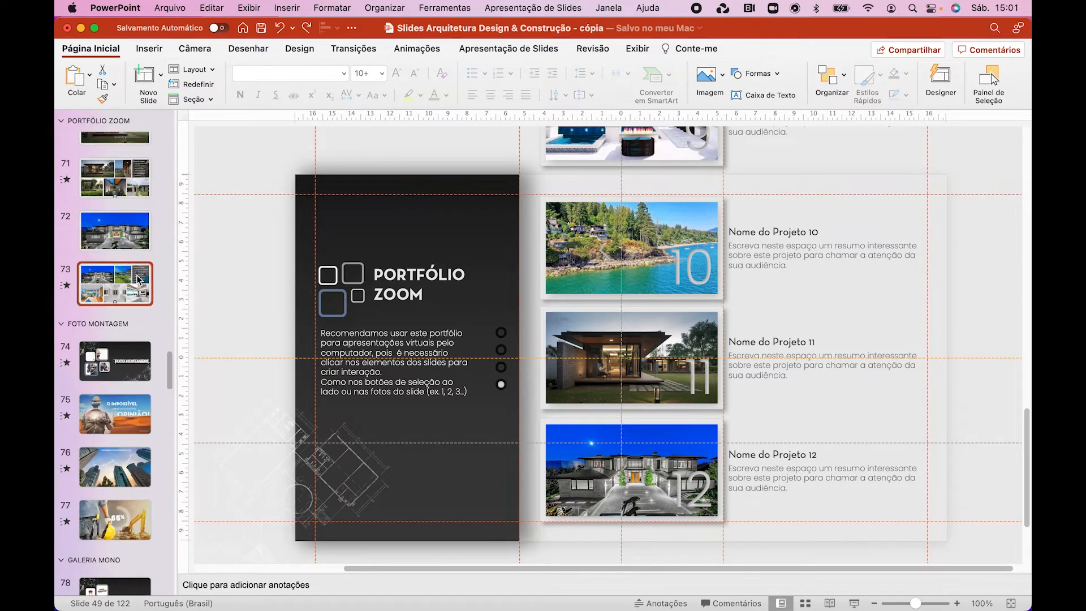
click(137, 277)
shift+click(119, 245)
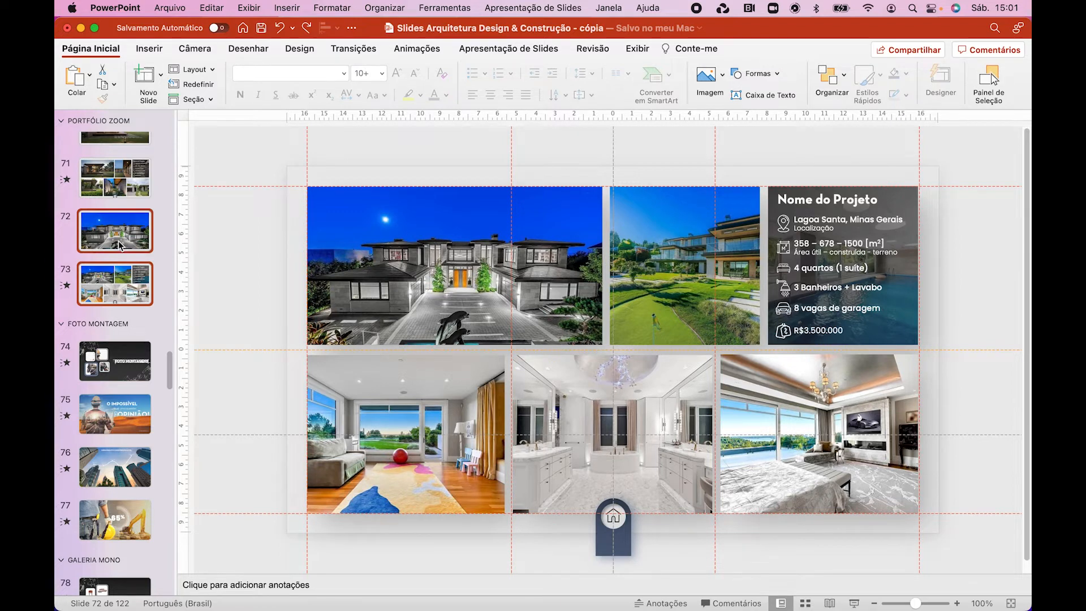
key(Delete)
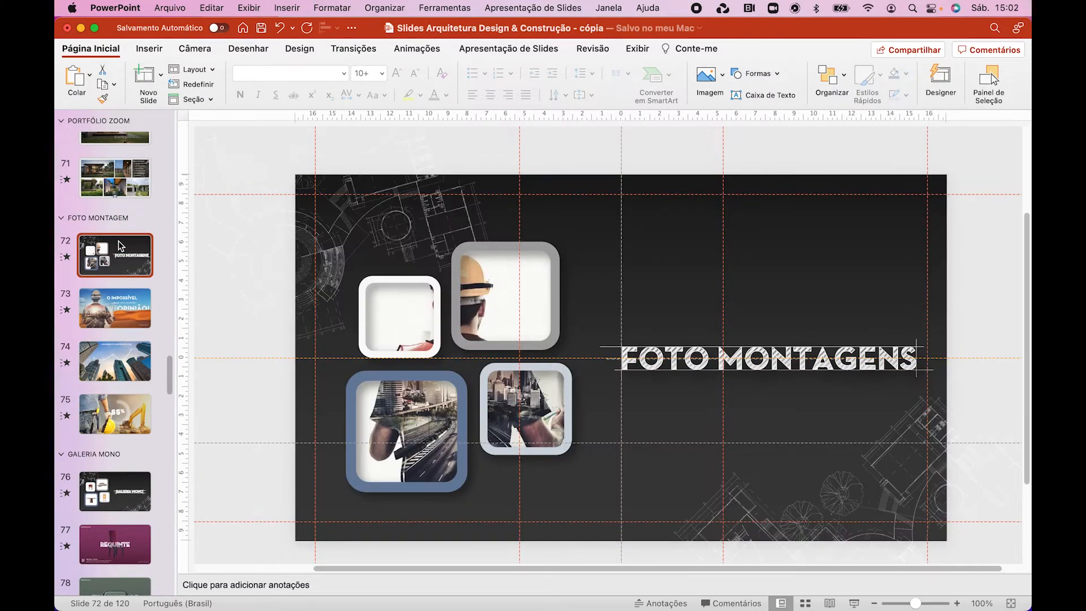
Return to slide 49 and present from it to check the project 12 thumbnail
scroll(118, 241, up, 15)
scroll(118, 245, up, 3)
click(121, 241)
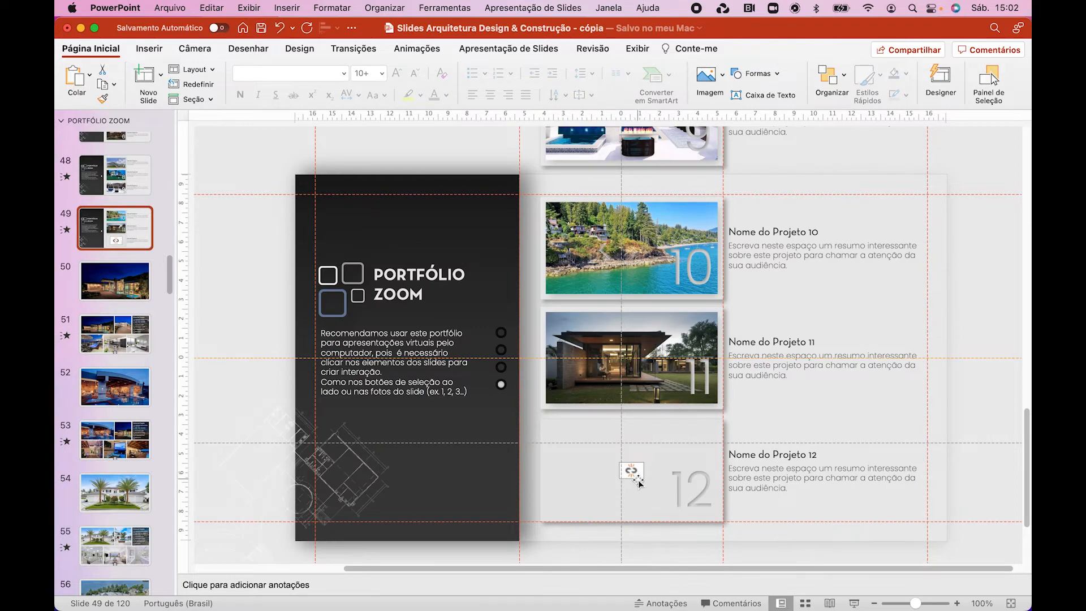
click(855, 605)
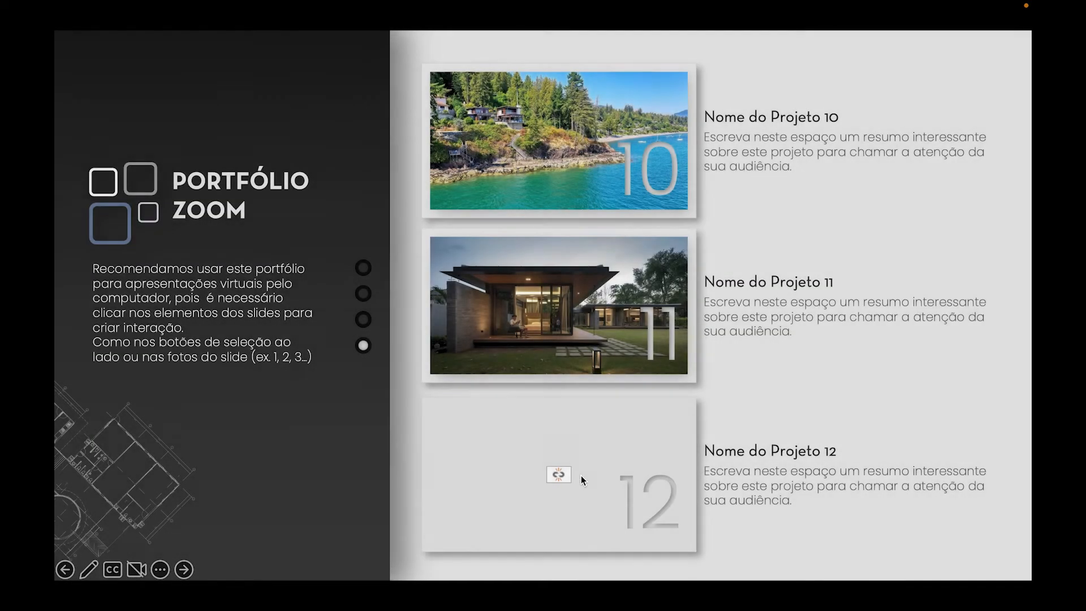